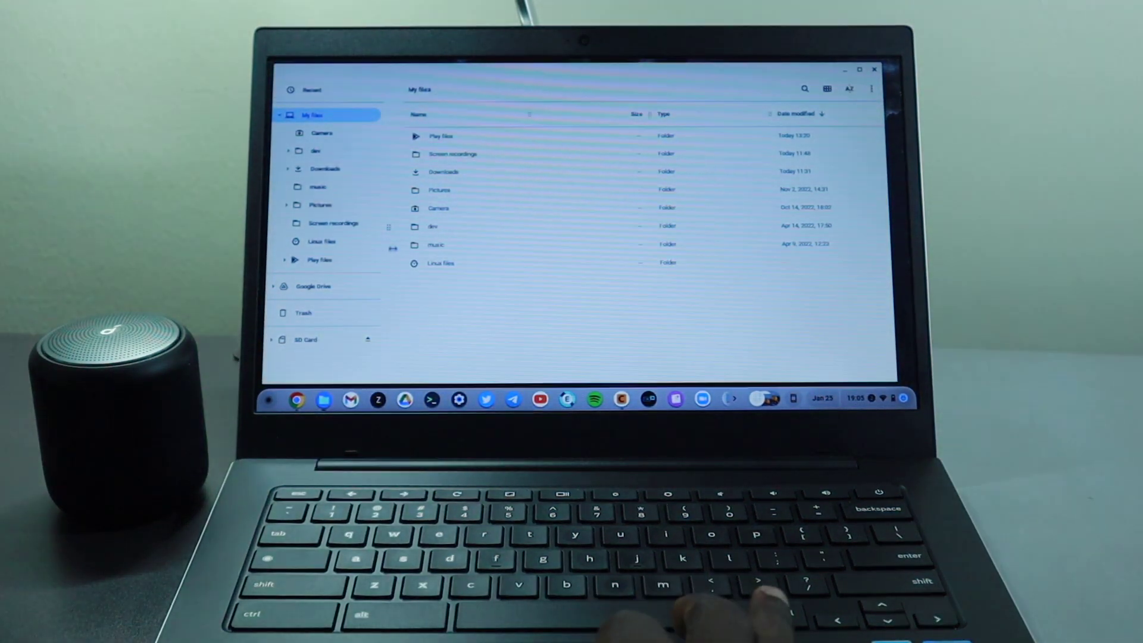
# Open the Downloads folder and select the ray-hennessy JPEG image.
pyautogui.click(372, 168)
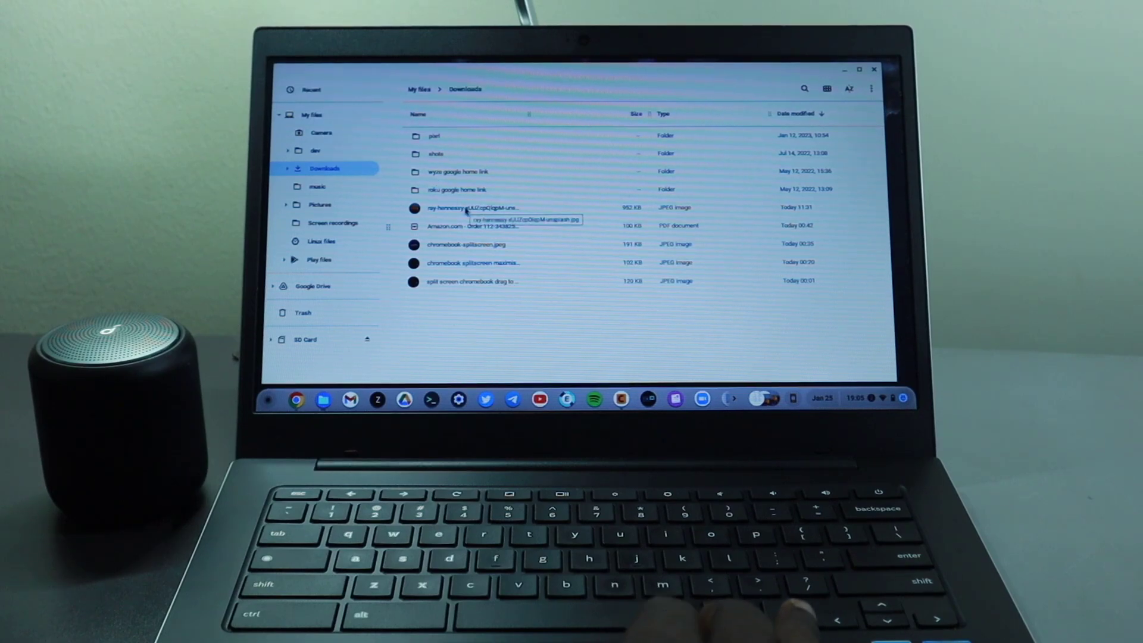
pyautogui.click(466, 208)
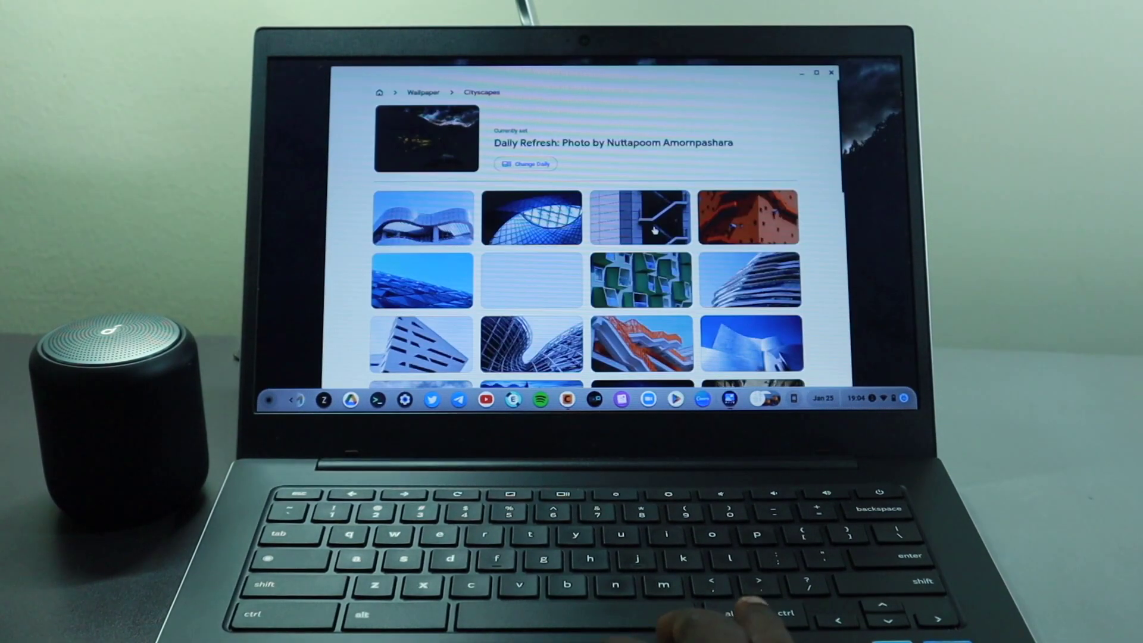
# Look through the images in the Cityscapes wallpaper collection.
pyautogui.scroll(-10, 642, 266)
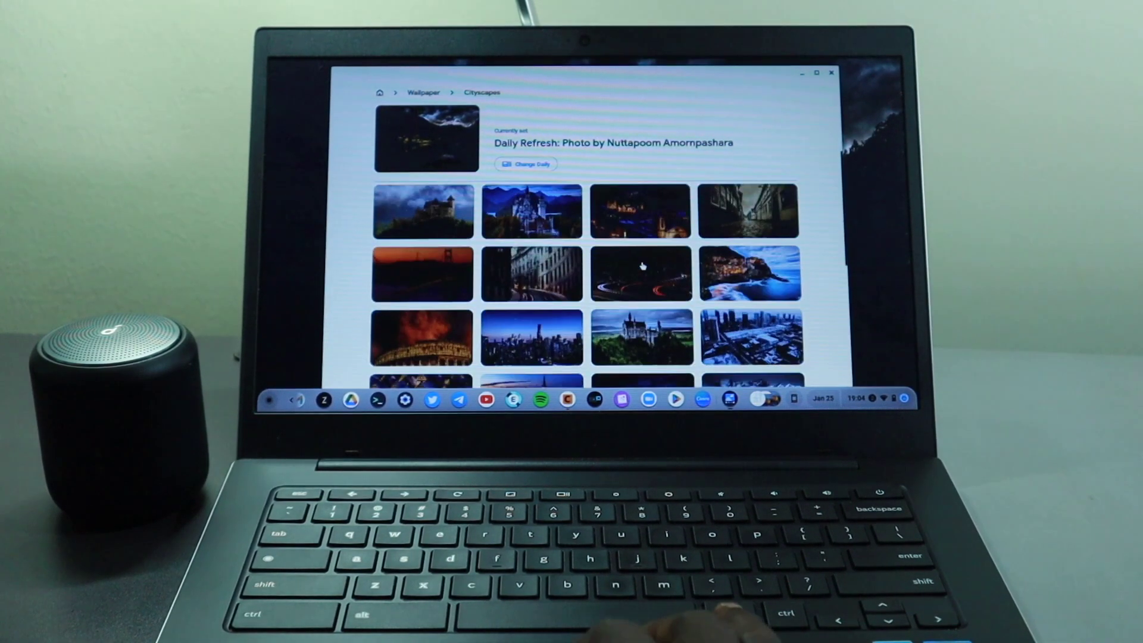
pyautogui.scroll(-5, 642, 266)
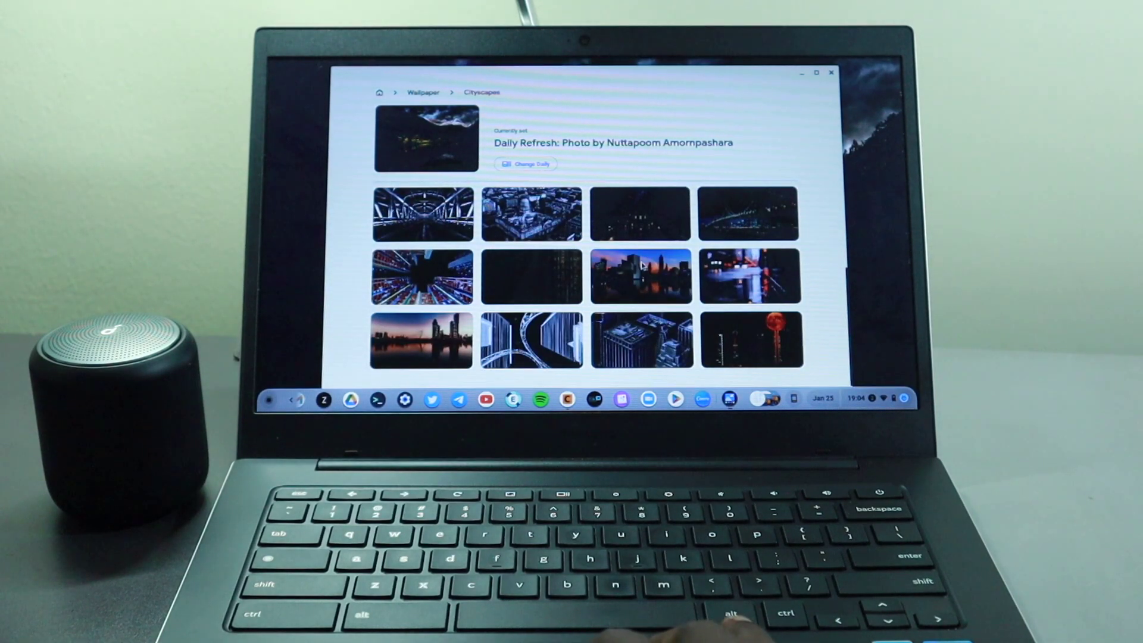
pyautogui.scroll(5, 641, 265)
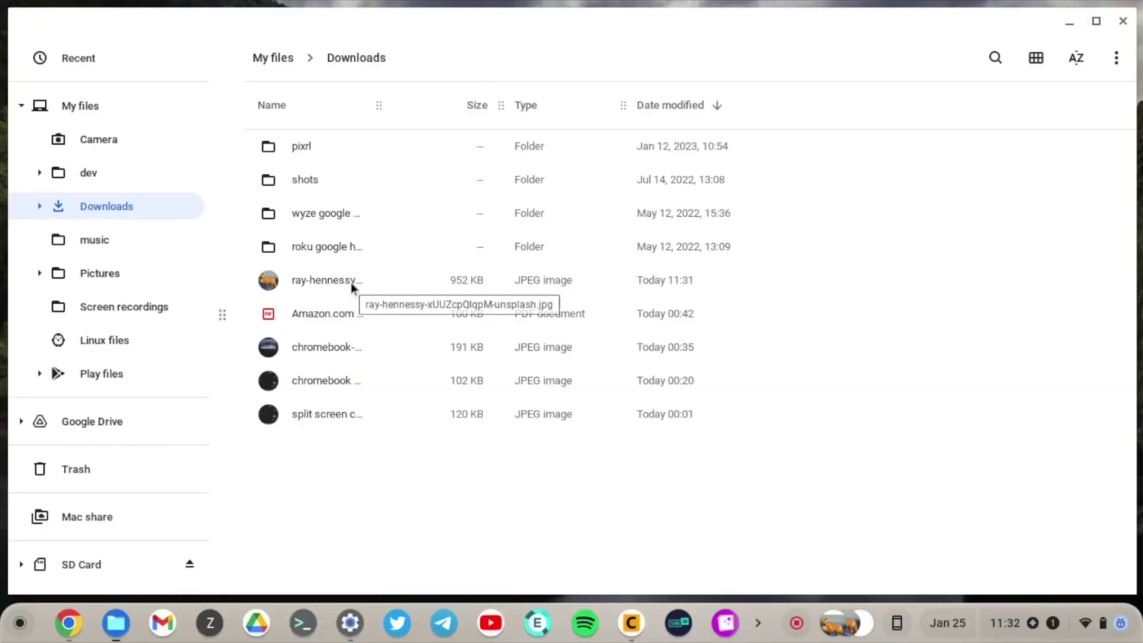
# Preview the ray-hennessy JPEG image from Downloads, set it as the desktop wallpaper and reveal the desktop.
pyautogui.doubleClick(351, 283)
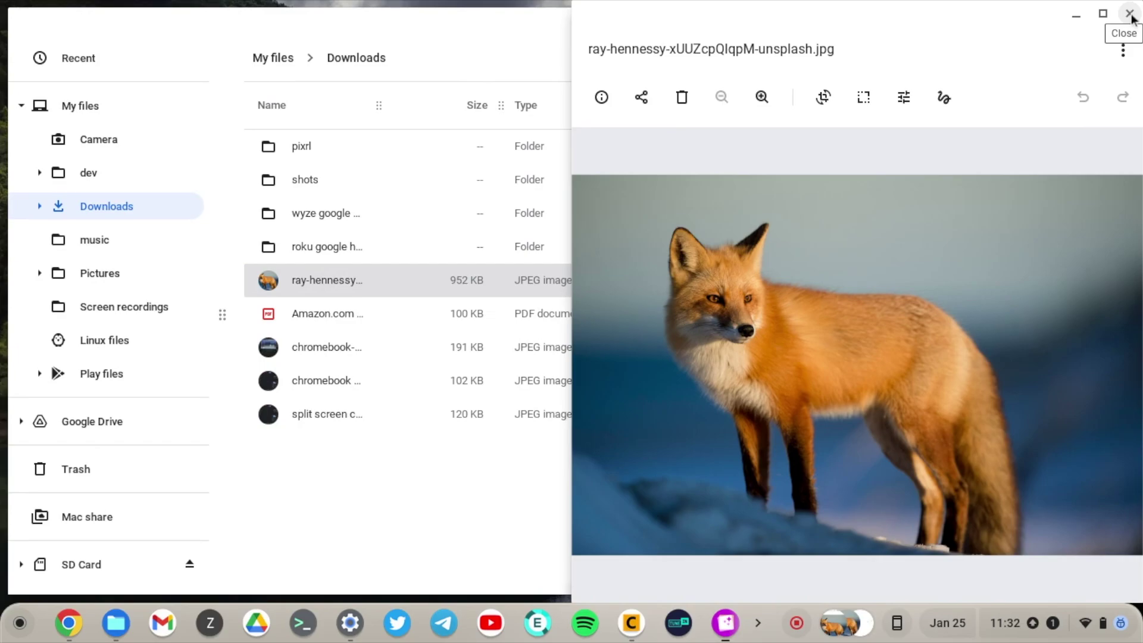
pyautogui.click(1129, 13)
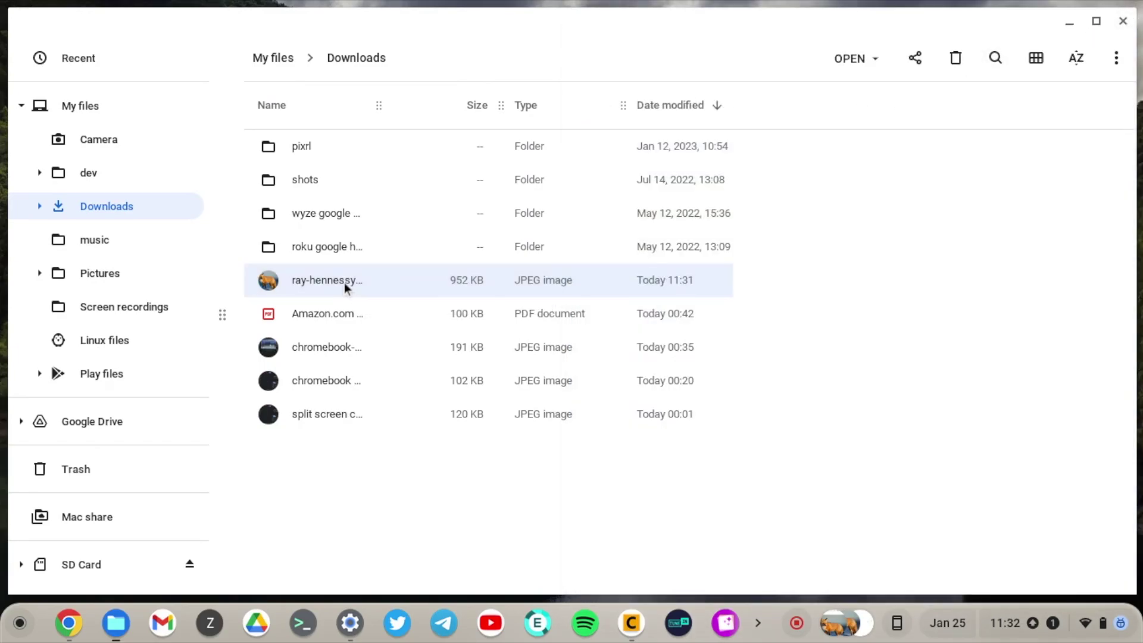
pyautogui.rightClick(344, 282)
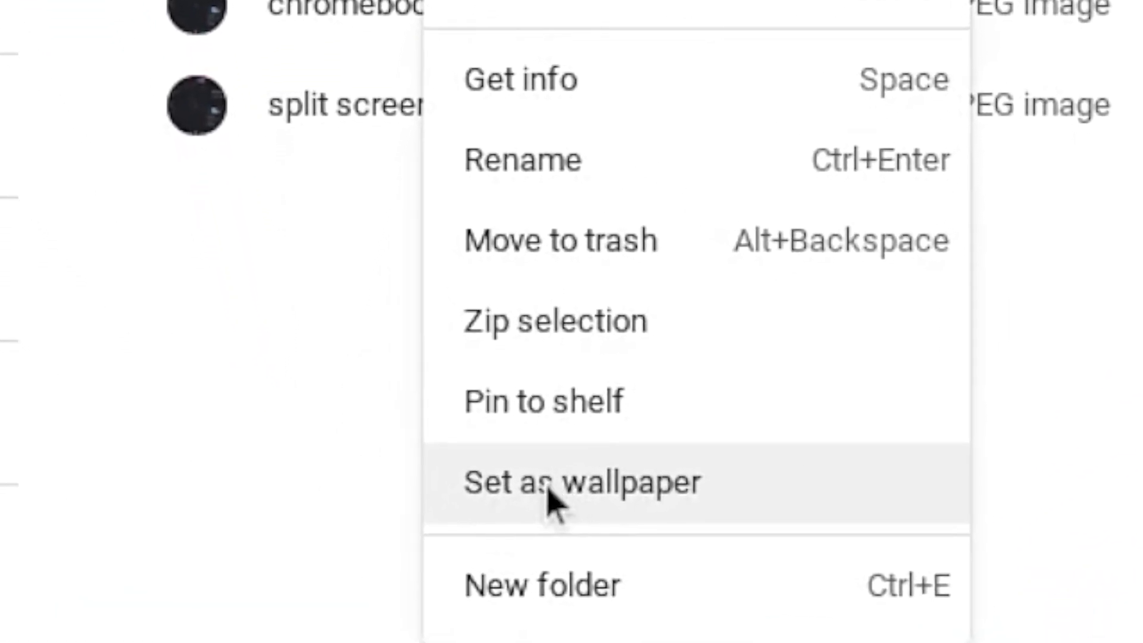
pyautogui.click(548, 492)
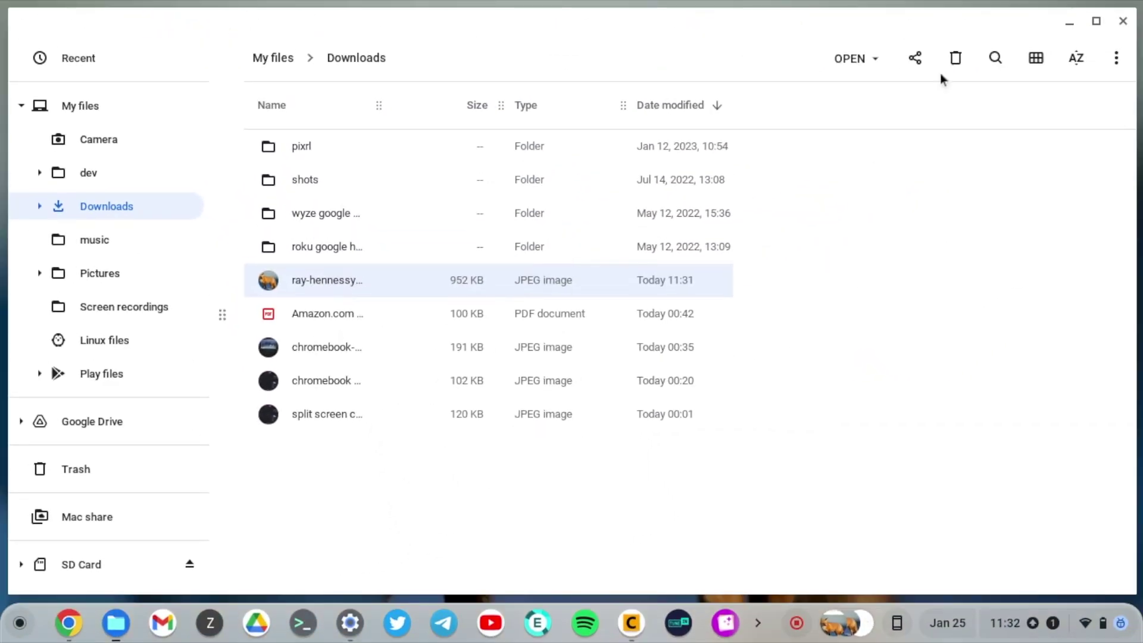
pyautogui.click(1067, 27)
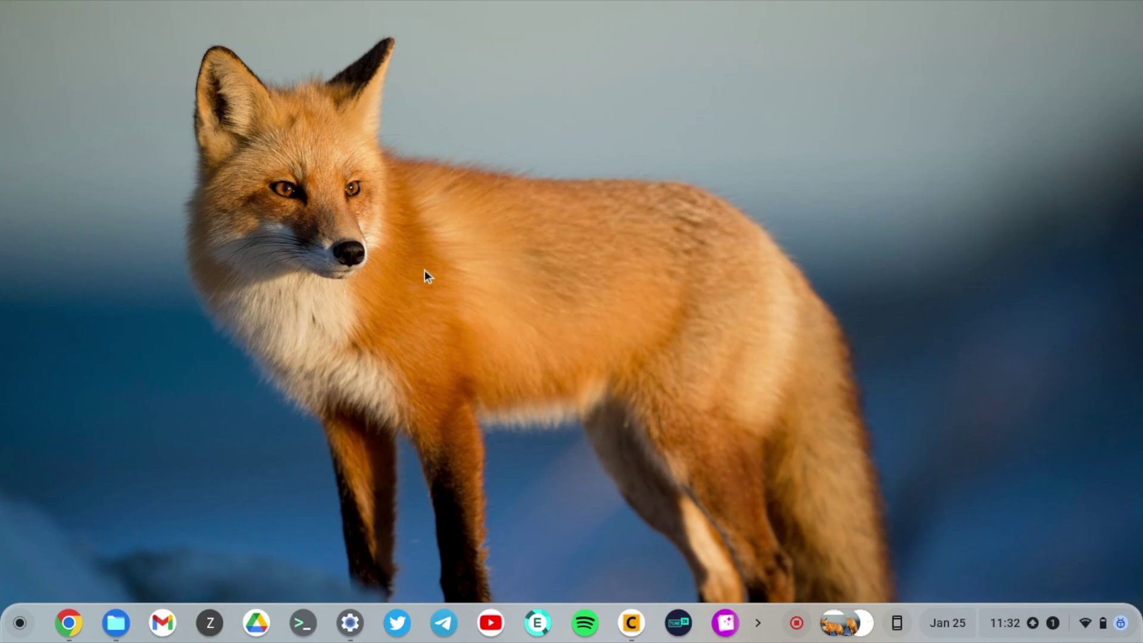
pyautogui.rightClick(472, 257)
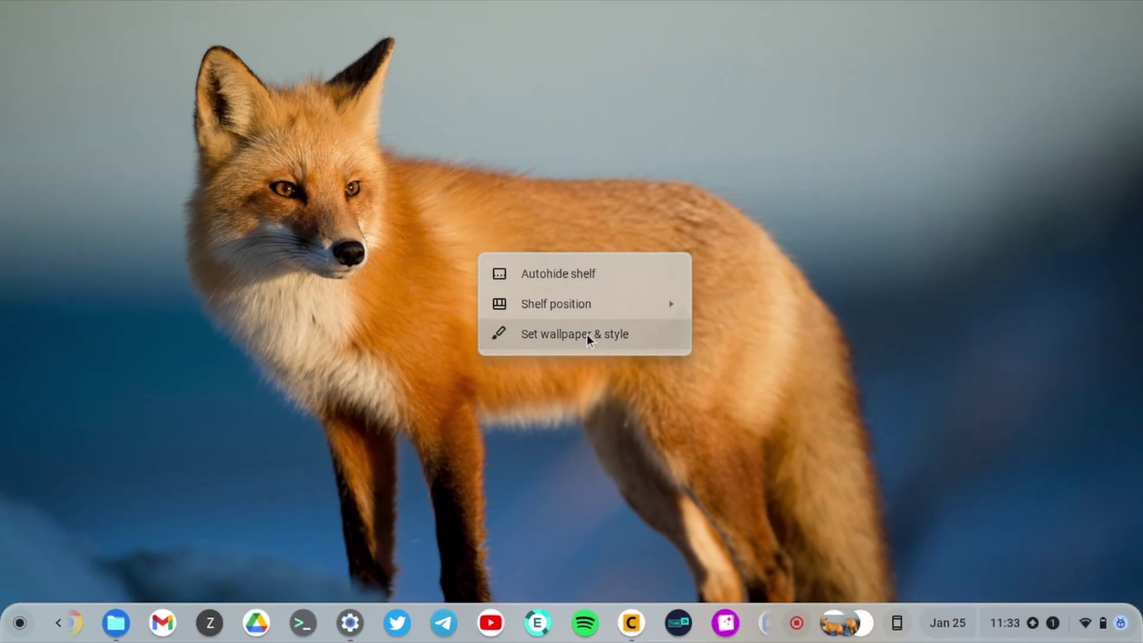
pyautogui.click(586, 337)
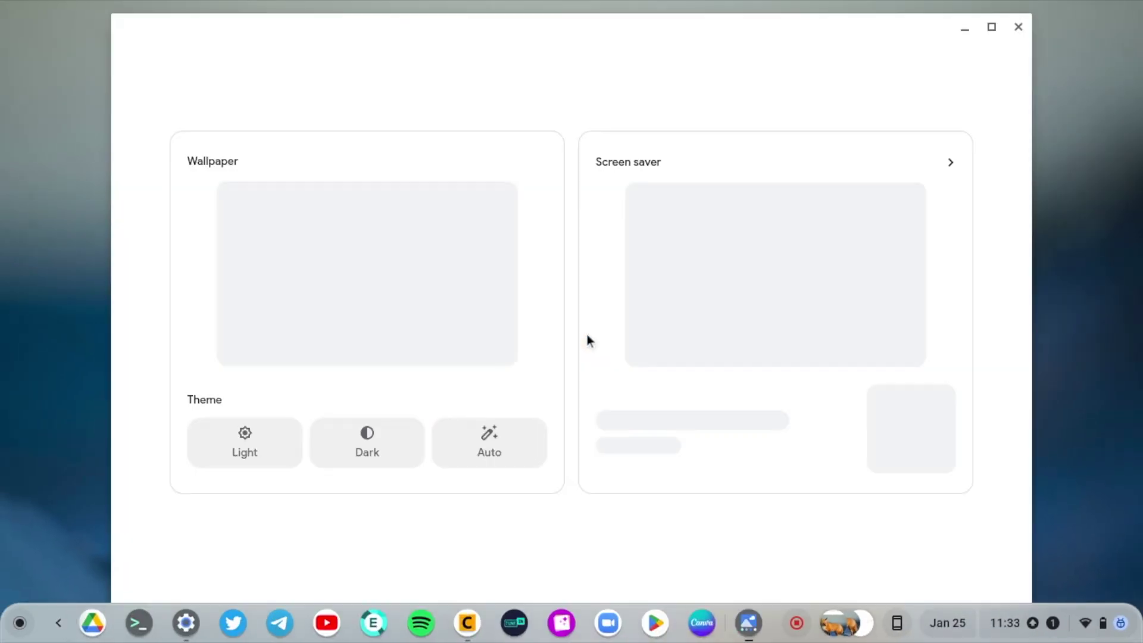
pyautogui.click(1017, 27)
# Open the wallpaper collections through the Personalization section of the Settings app and look over the available categories.
pyautogui.click(232, 623)
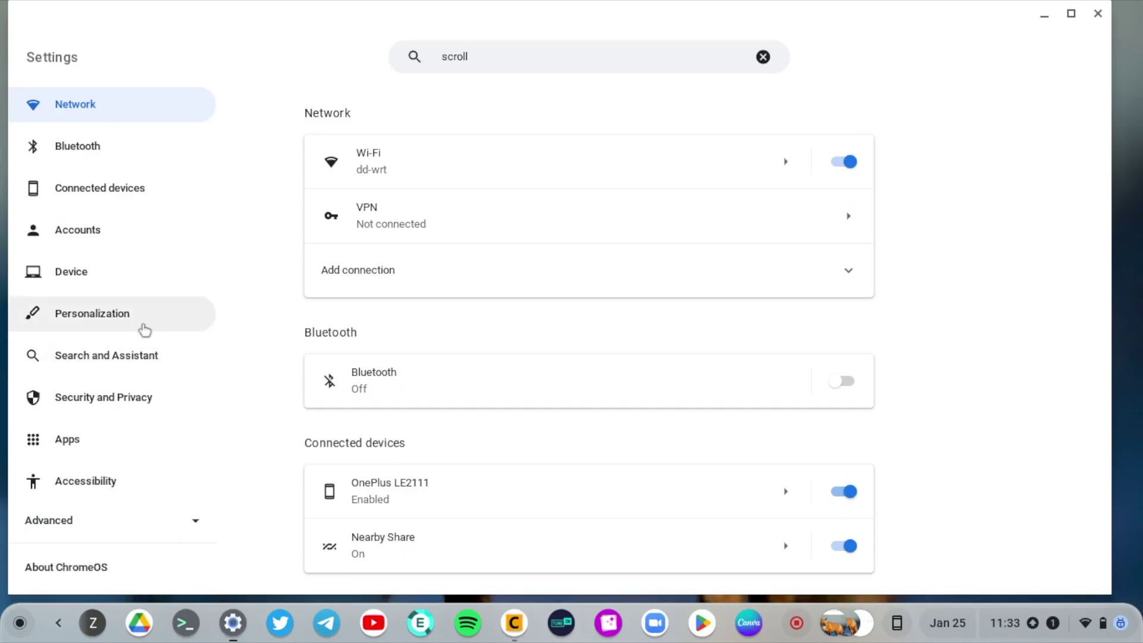
pyautogui.click(145, 329)
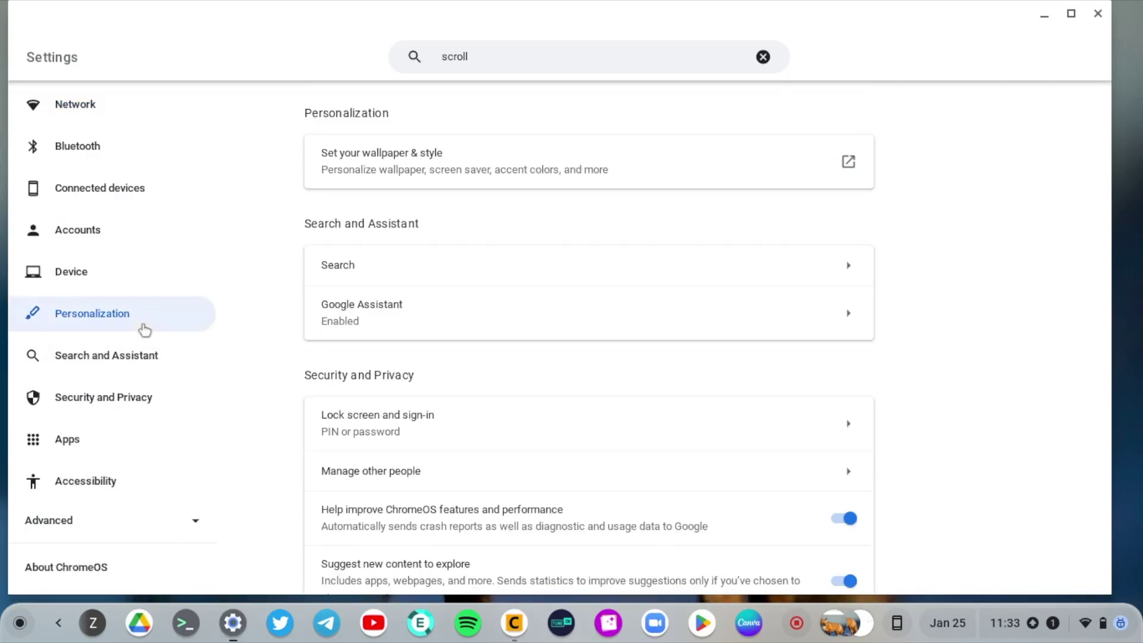
pyautogui.click(509, 157)
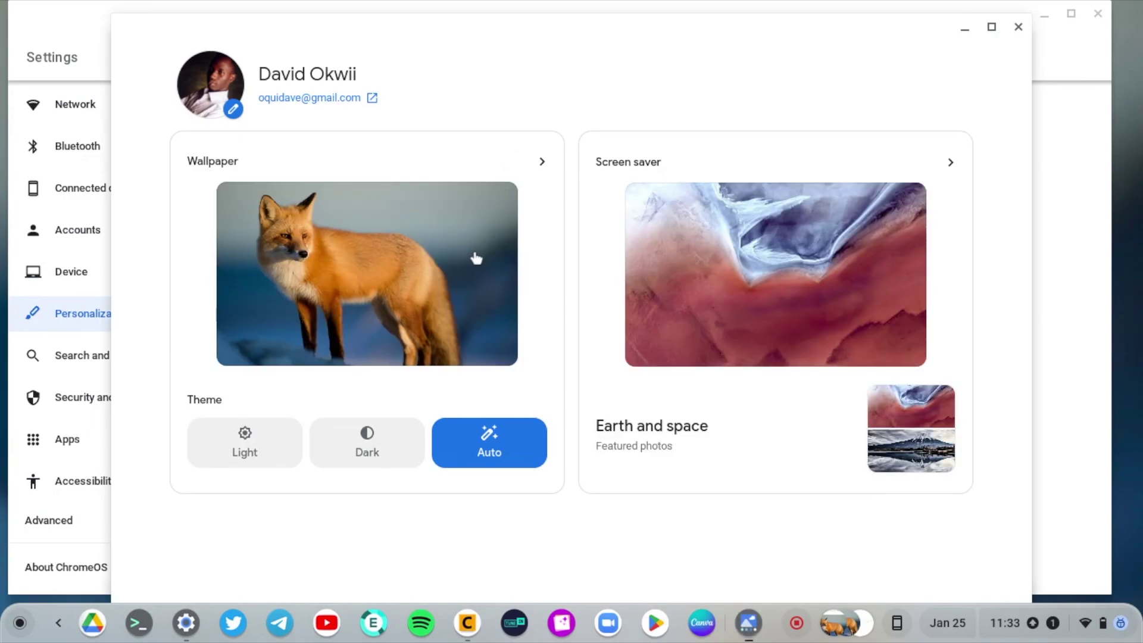
pyautogui.click(539, 164)
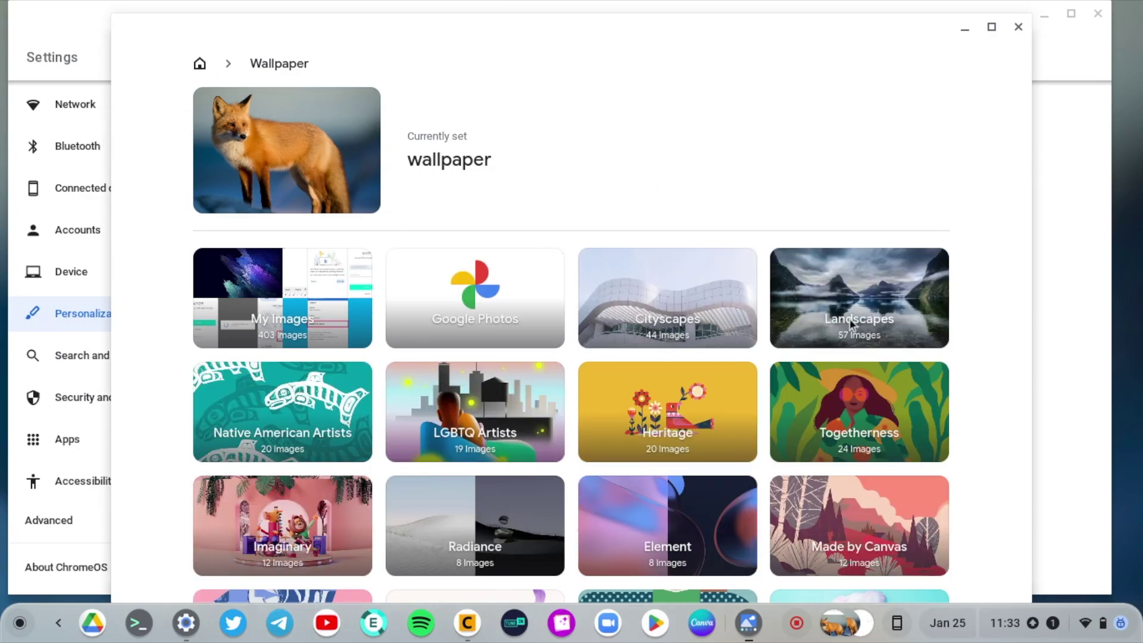
pyautogui.scroll(-4, 728, 400)
pyautogui.scroll(4, 728, 399)
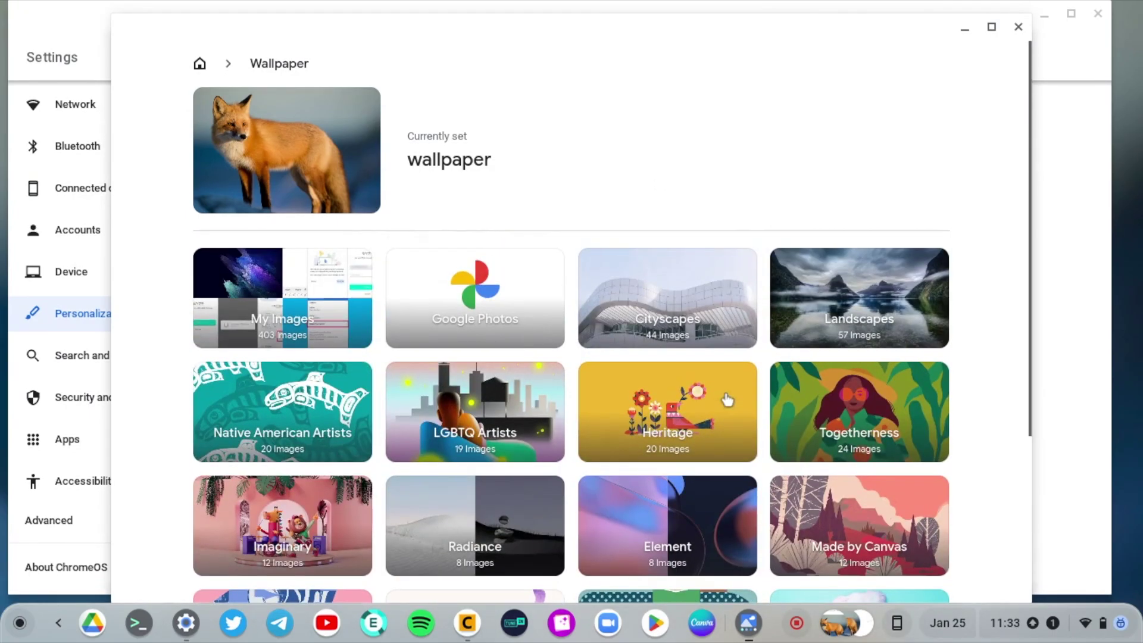
# Set the Landscapes photo of forested hills around a dark lake as the wallpaper and turn on Change Daily.
pyautogui.click(869, 318)
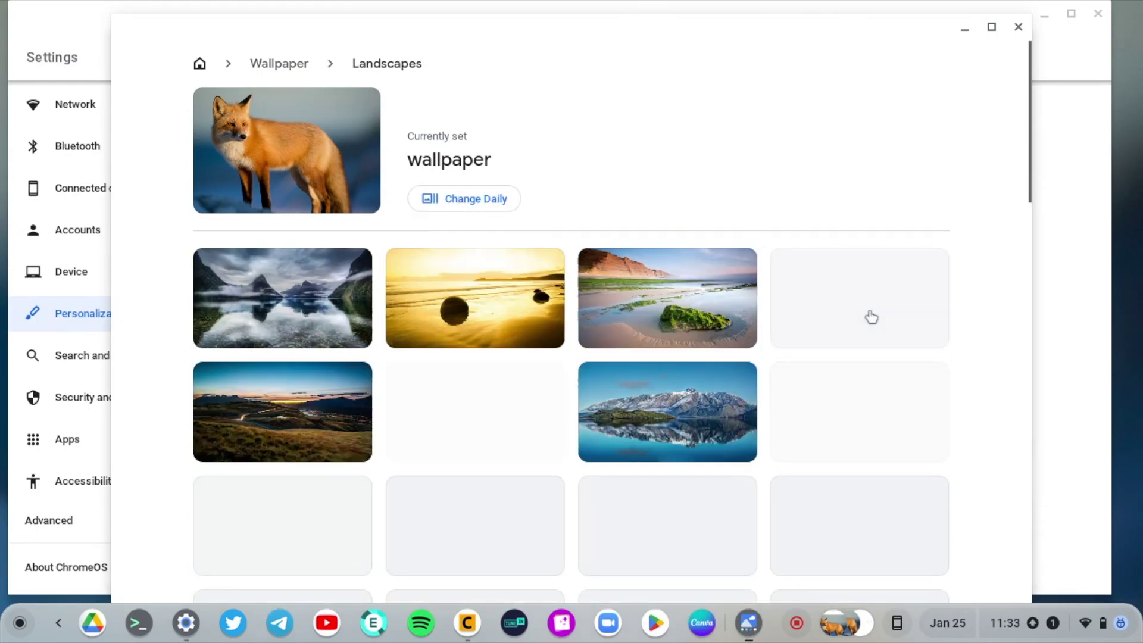
pyautogui.scroll(-5, 644, 344)
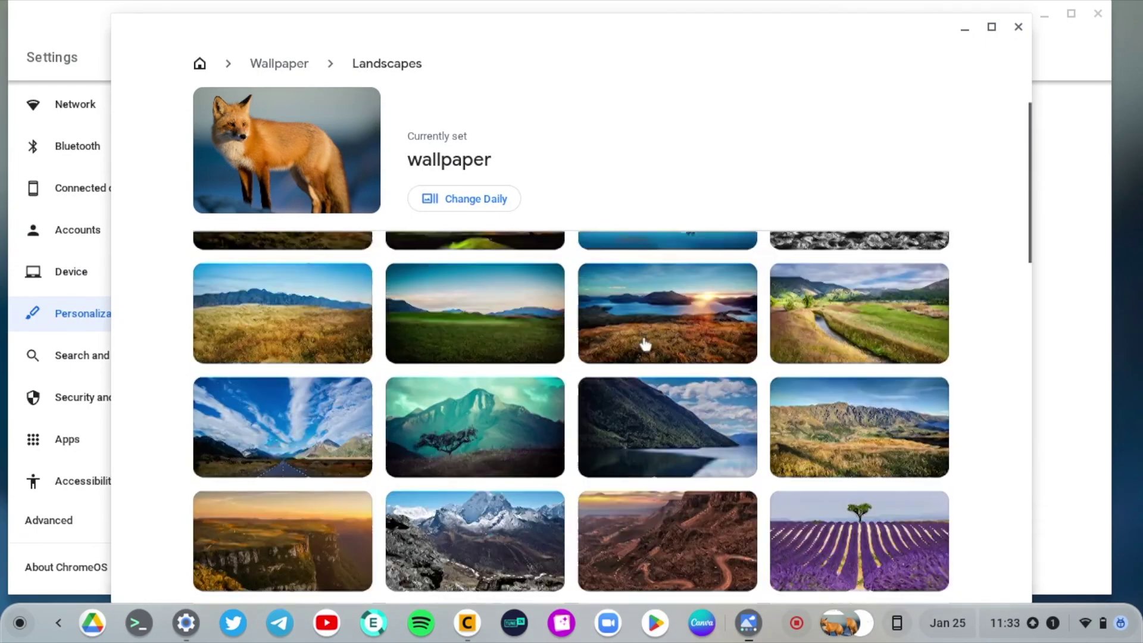
pyautogui.scroll(-2, 645, 344)
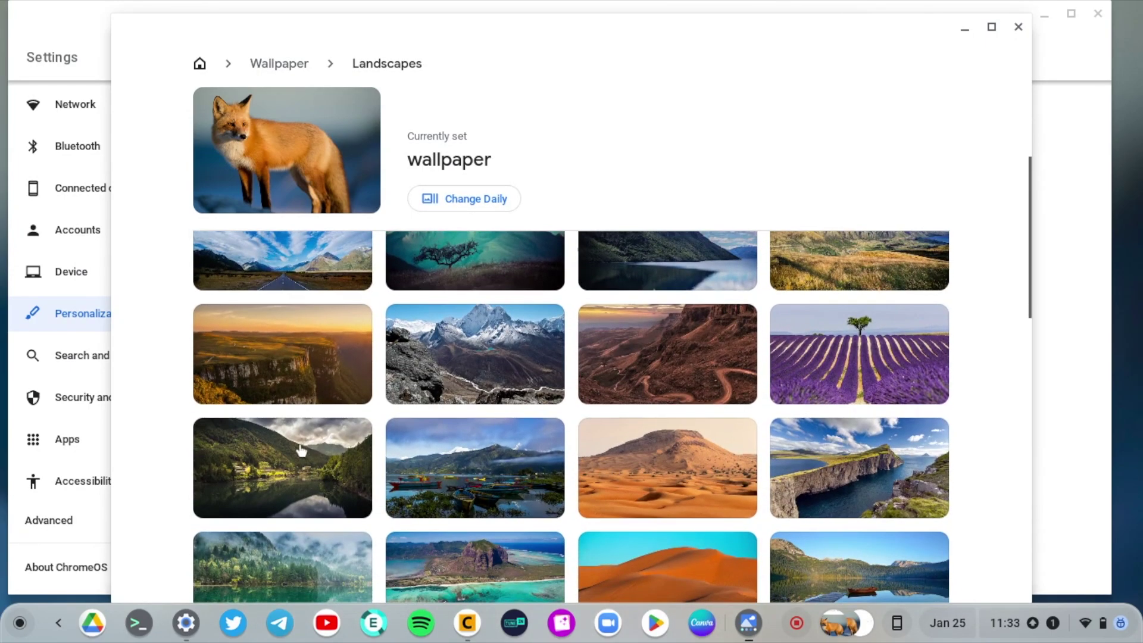
pyautogui.click(301, 451)
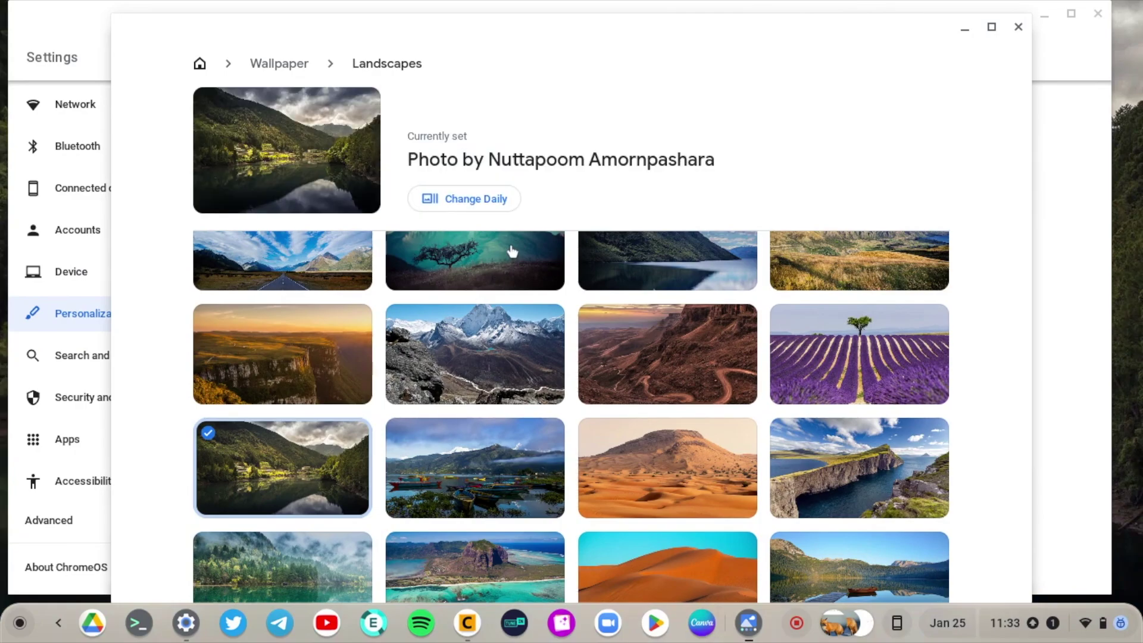
pyautogui.click(480, 203)
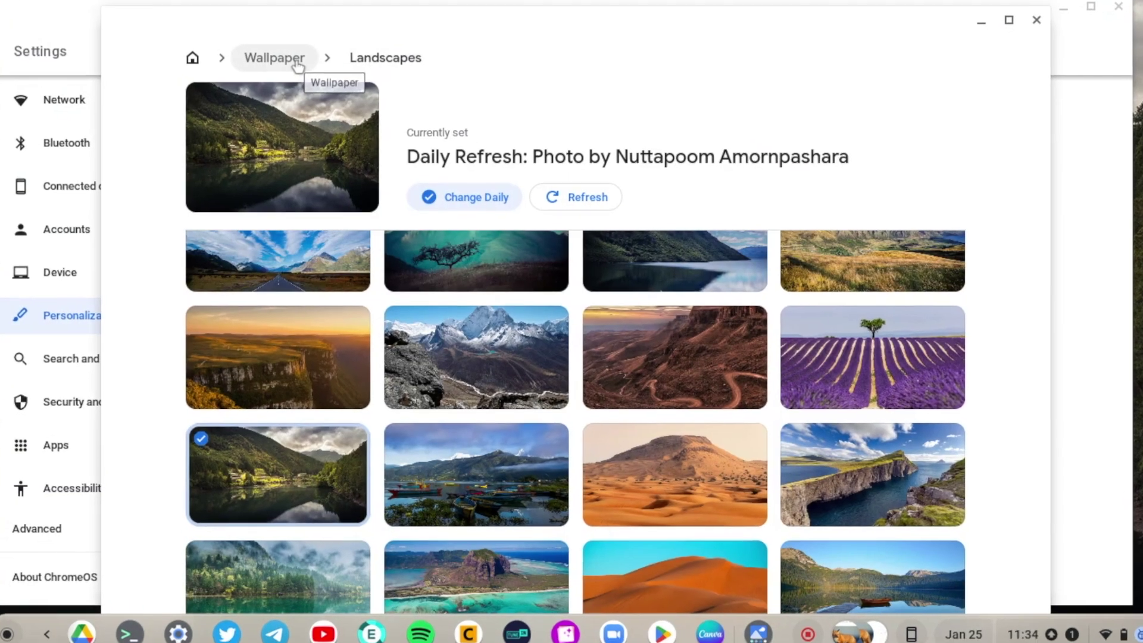
pyautogui.click(305, 67)
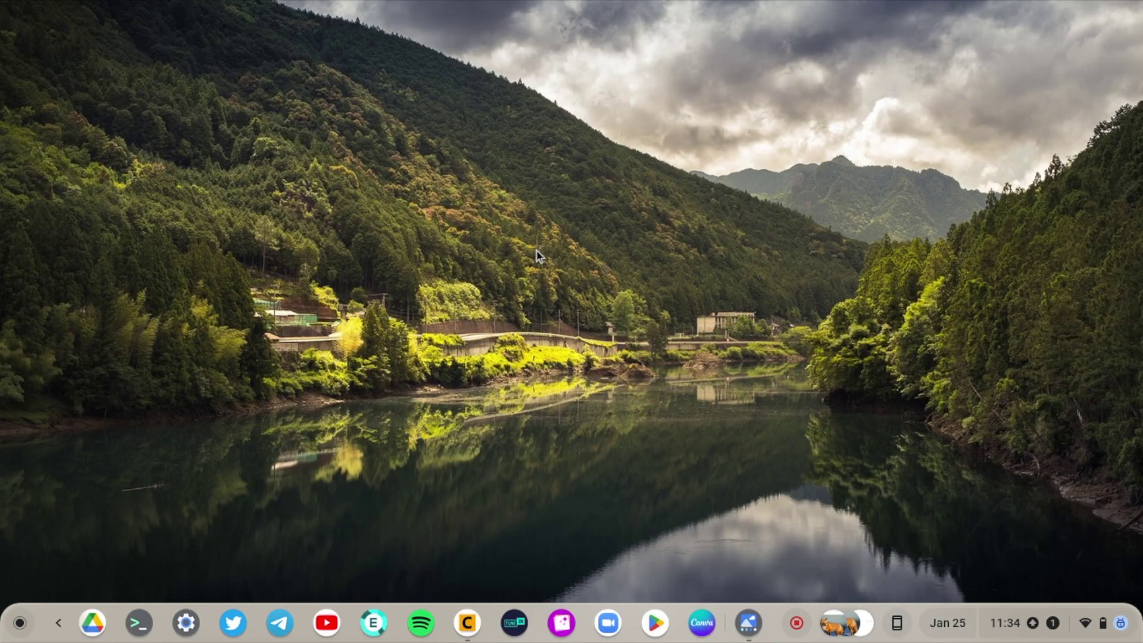
# Open the screen saver settings from the desktop's wallpaper and style options and examine the animation and image source choices.
pyautogui.rightClick(537, 256)
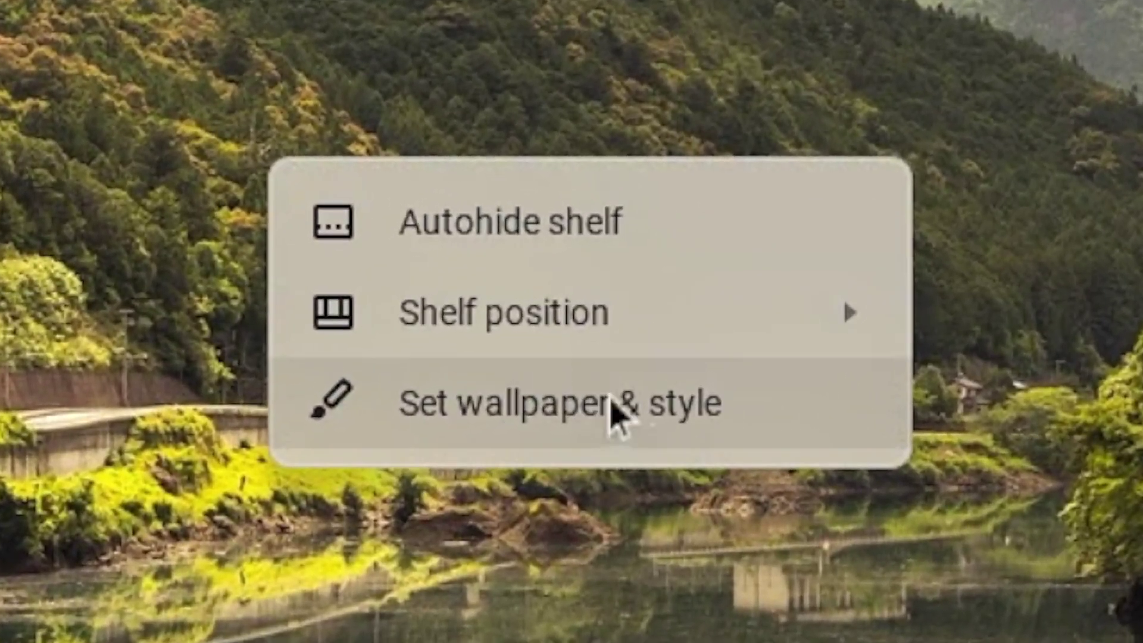
pyautogui.click(677, 405)
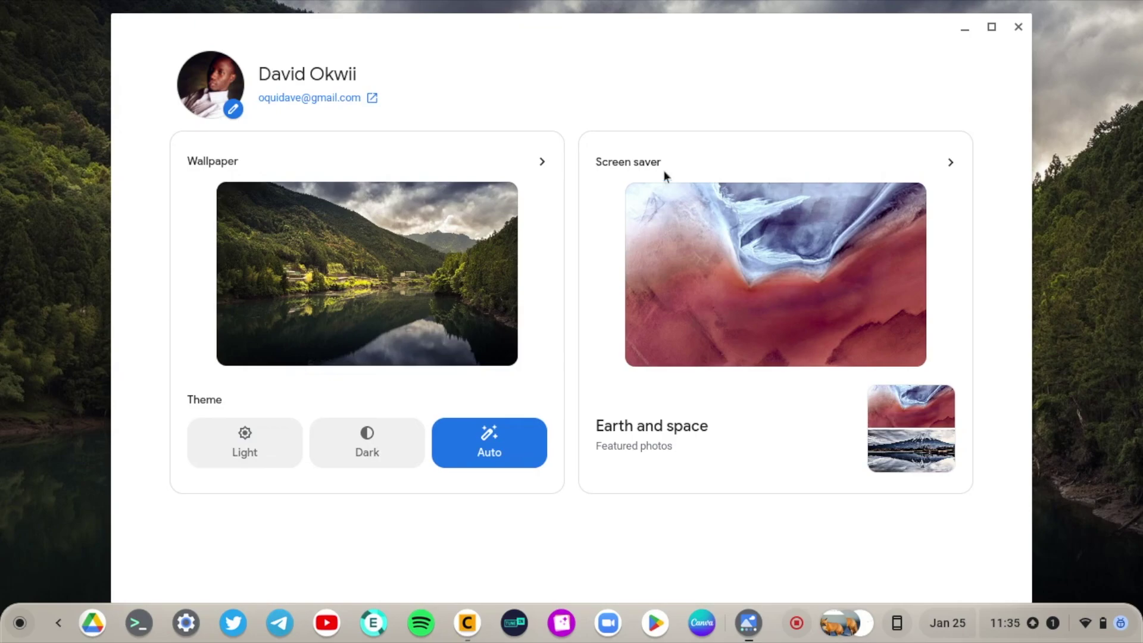
pyautogui.click(950, 162)
pyautogui.scroll(-1, 694, 327)
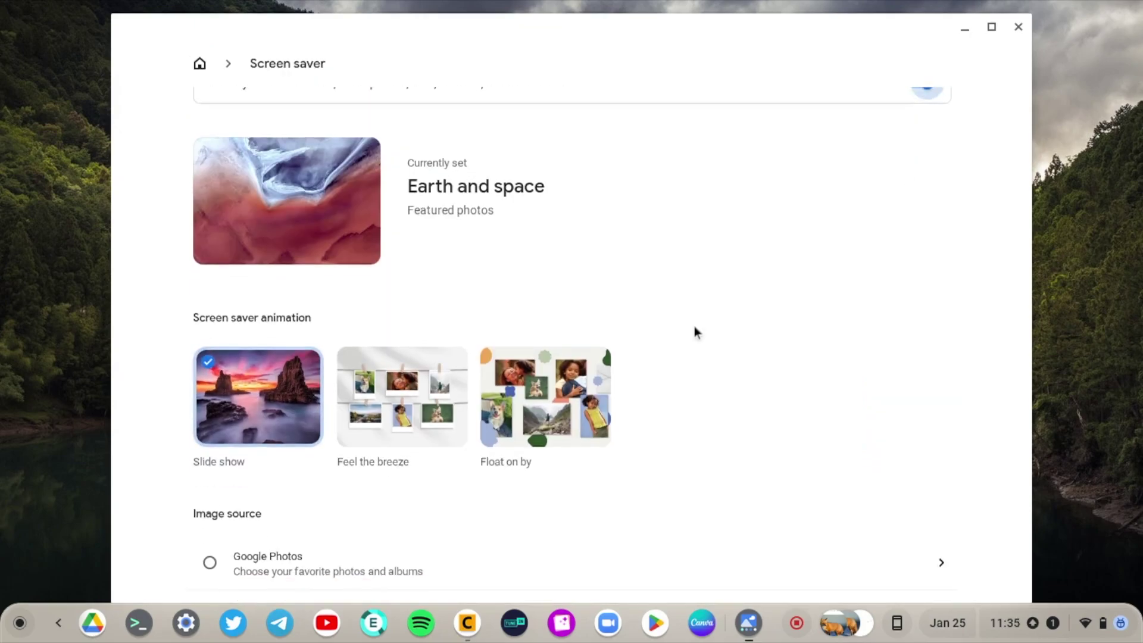
pyautogui.scroll(1, 694, 326)
pyautogui.scroll(-1, 695, 328)
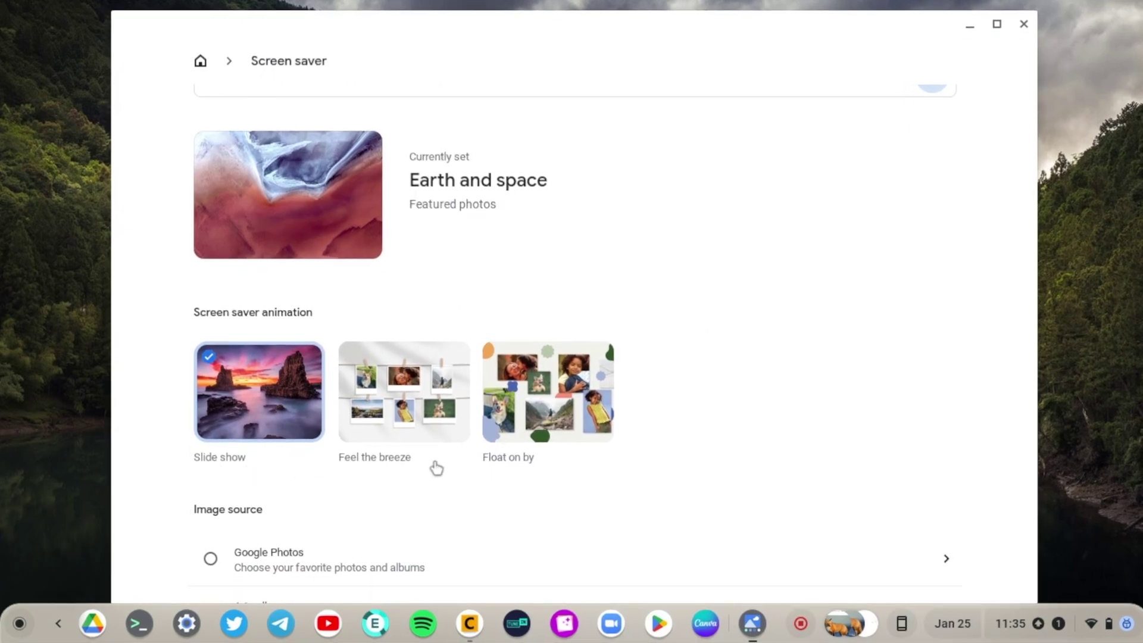
pyautogui.scroll(-1, 792, 464)
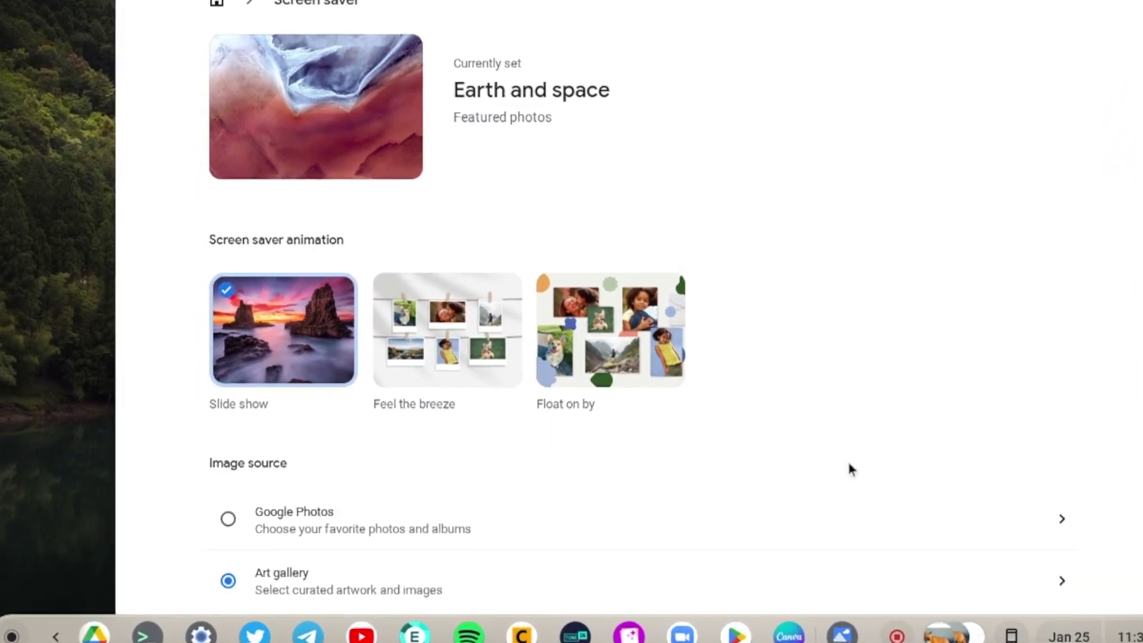
pyautogui.scroll(-3, 847, 459)
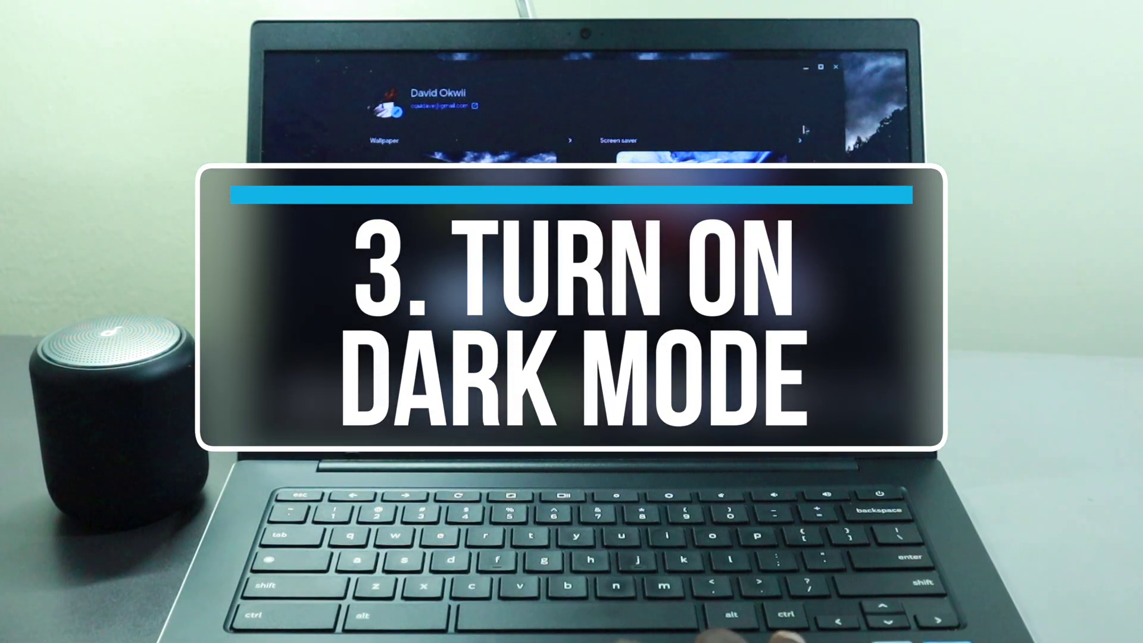
# Minimize the wallpaper and style window, open the Files app and go to the Downloads folder.
pyautogui.click(807, 70)
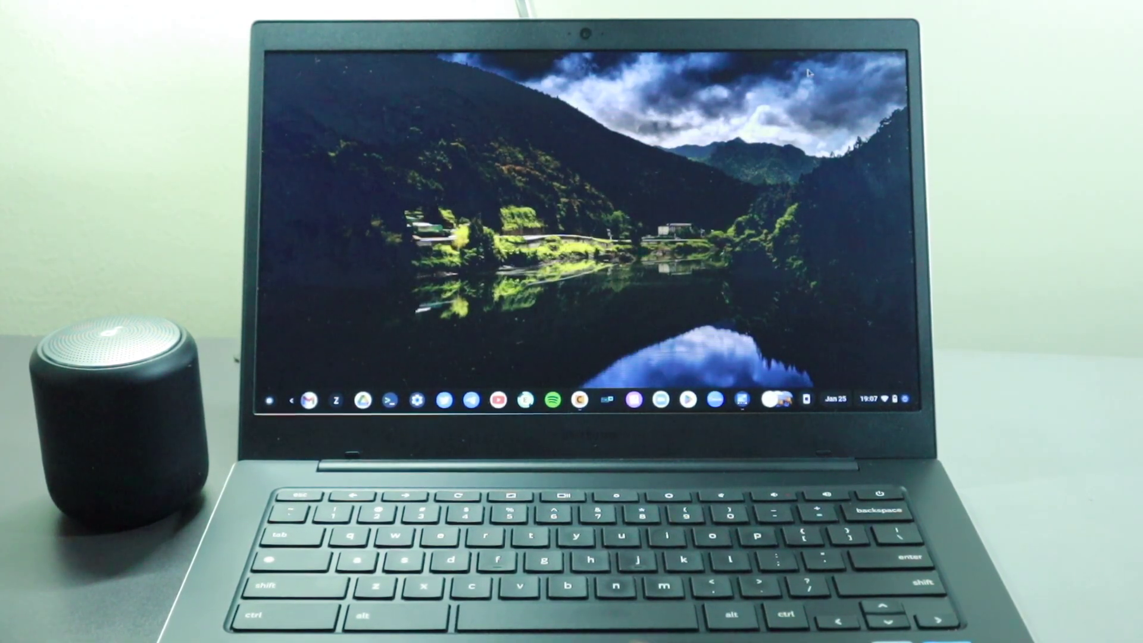
pyautogui.click(292, 401)
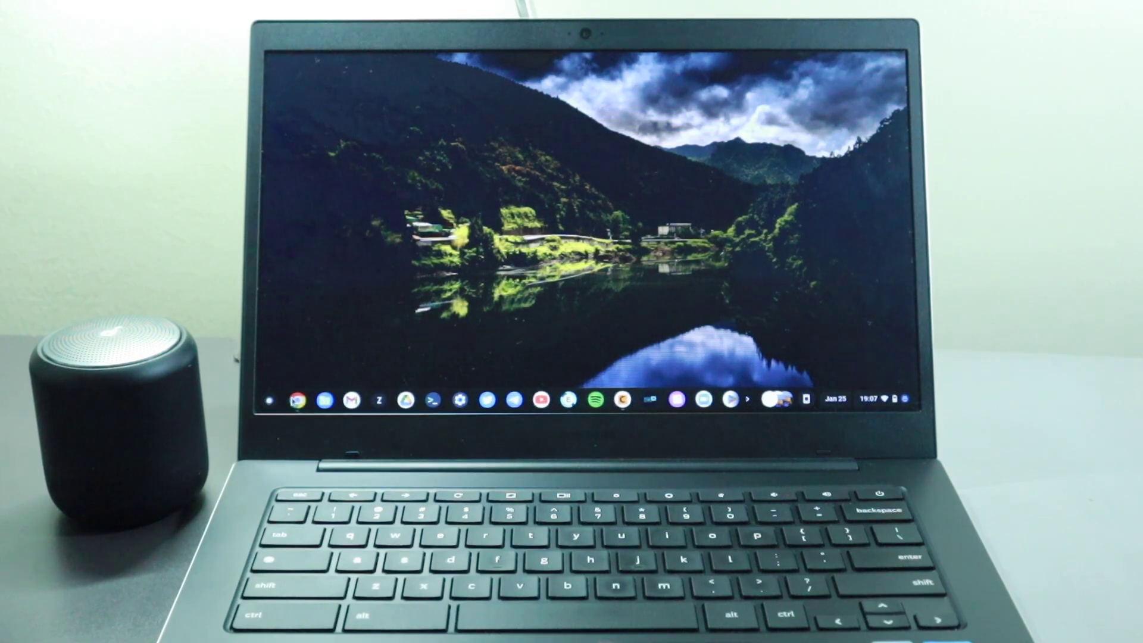
pyautogui.click(325, 403)
pyautogui.click(319, 165)
pyautogui.doubleClick(570, 264)
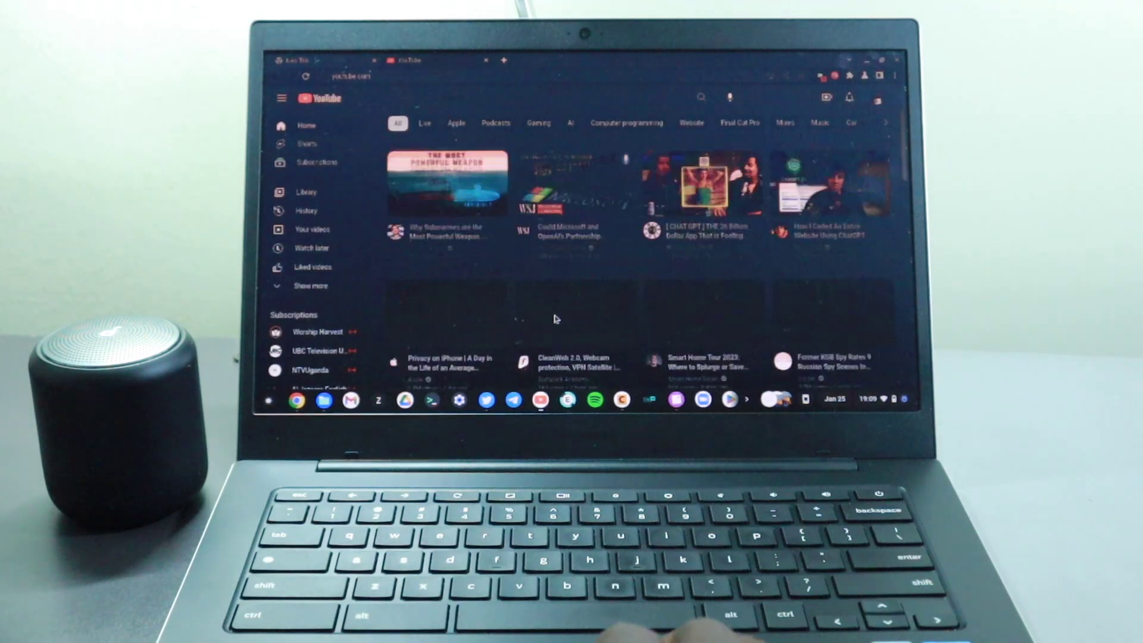
# Look through the video thumbnails on the YouTube home page in dark mode.
pyautogui.scroll(-3, 554, 319)
pyautogui.scroll(-10, 554, 318)
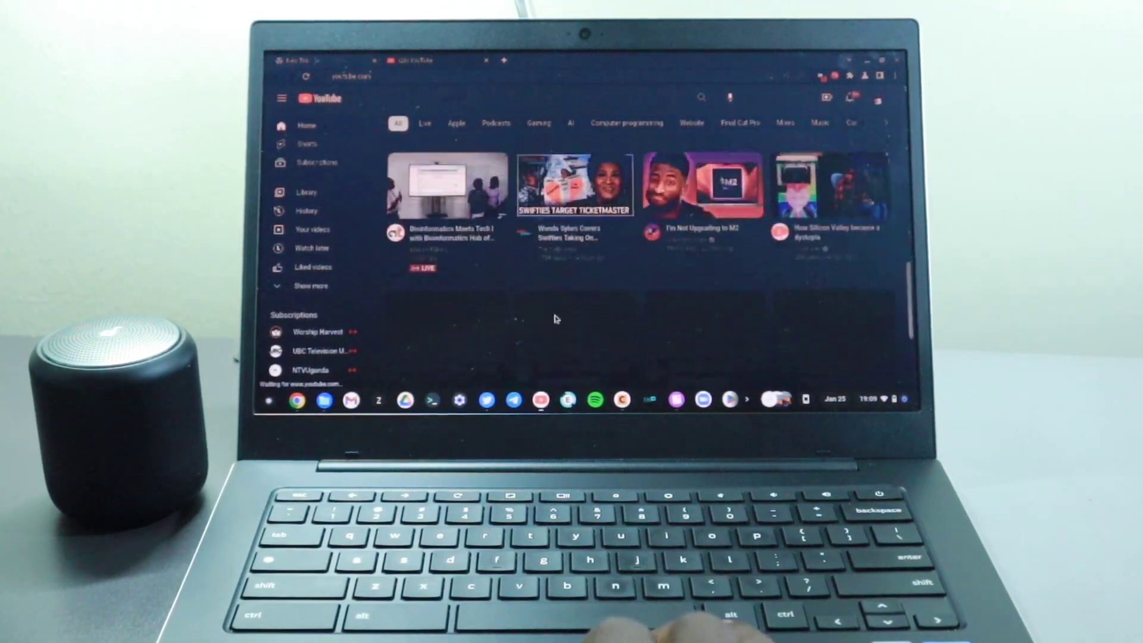
pyautogui.scroll(-5, 554, 318)
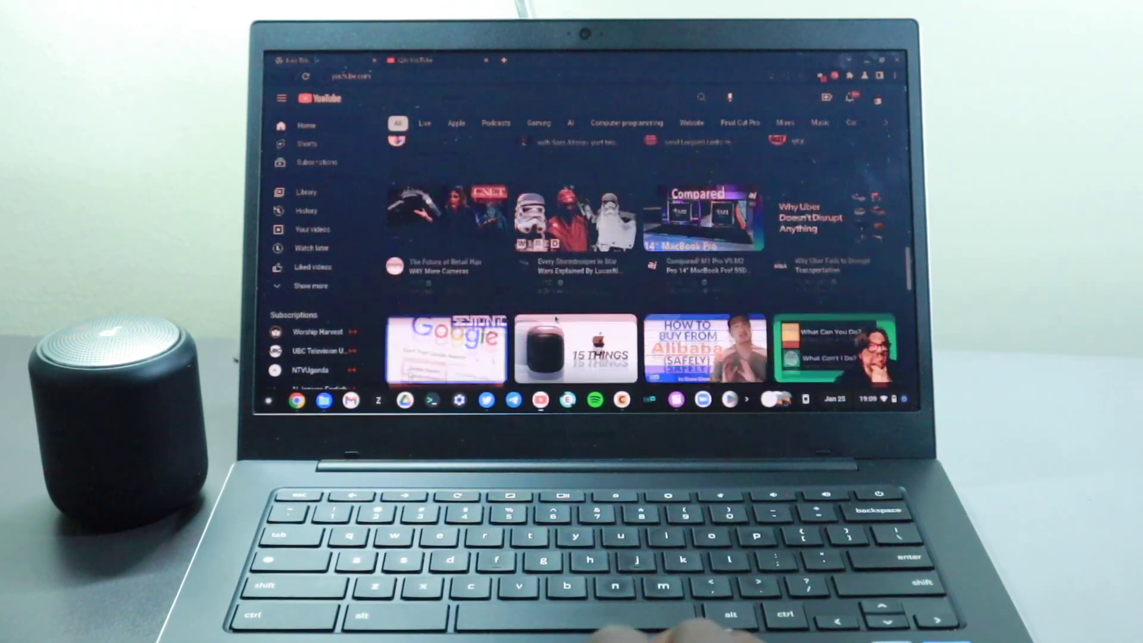
pyautogui.scroll(-5, 554, 317)
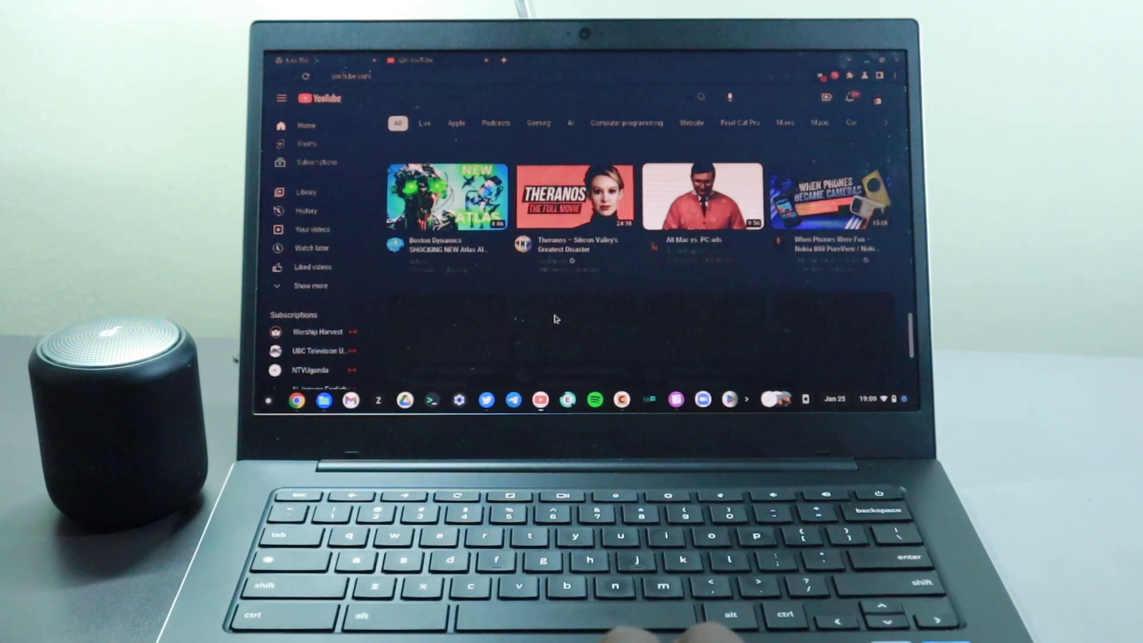
pyautogui.scroll(-3, 555, 318)
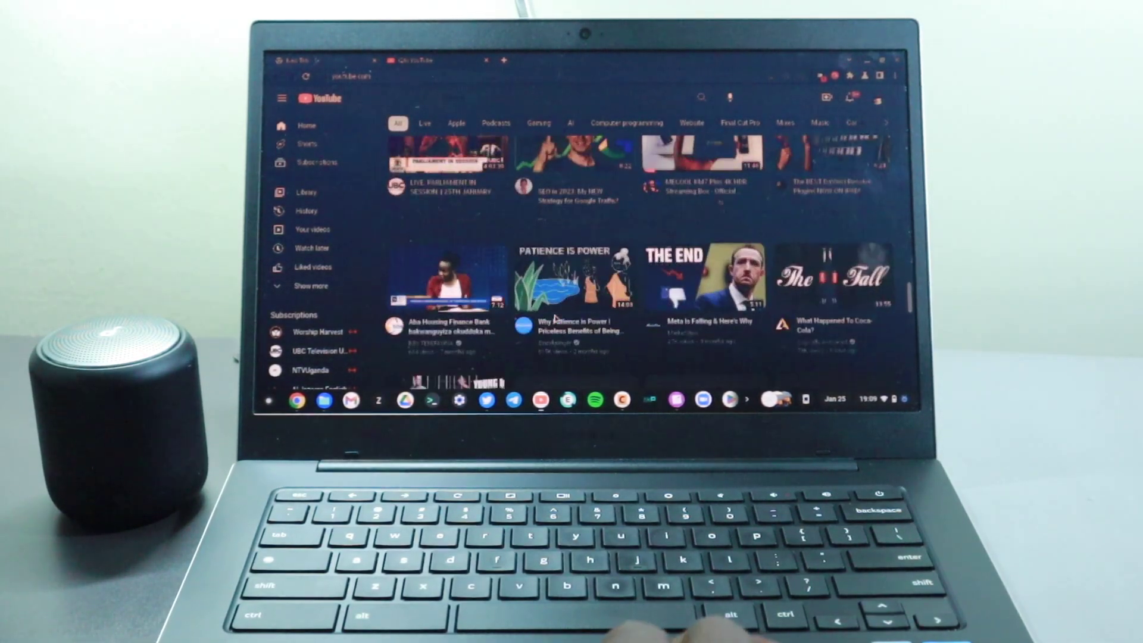
pyautogui.scroll(-3, 553, 318)
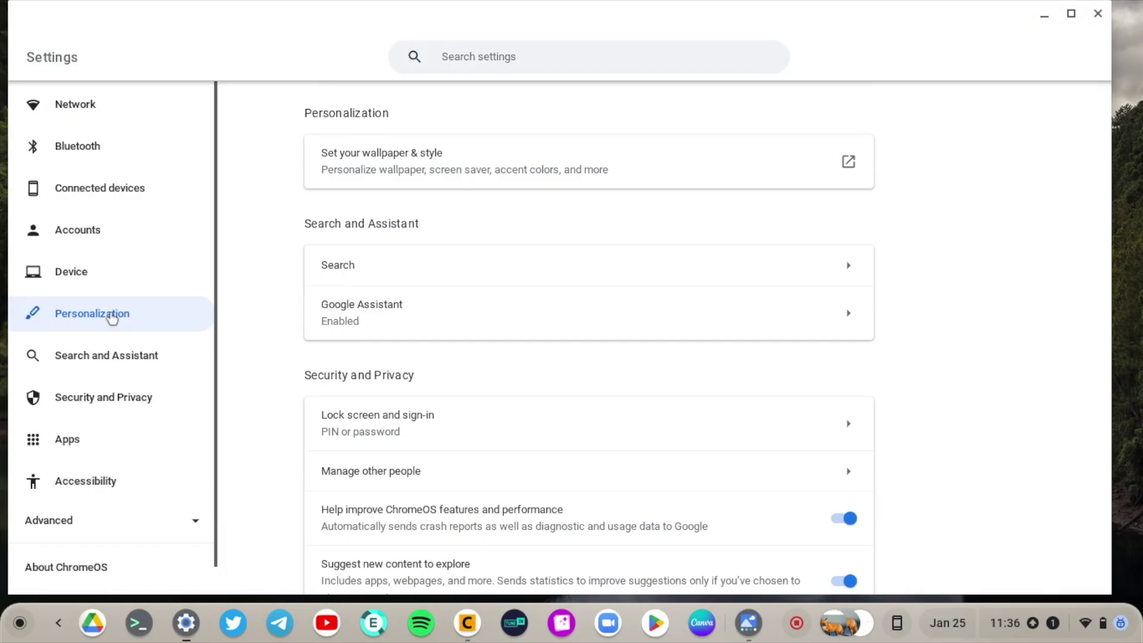
# Open the wallpaper and style settings and switch the theme to Dark, to Light and finally to Auto.
pyautogui.click(437, 171)
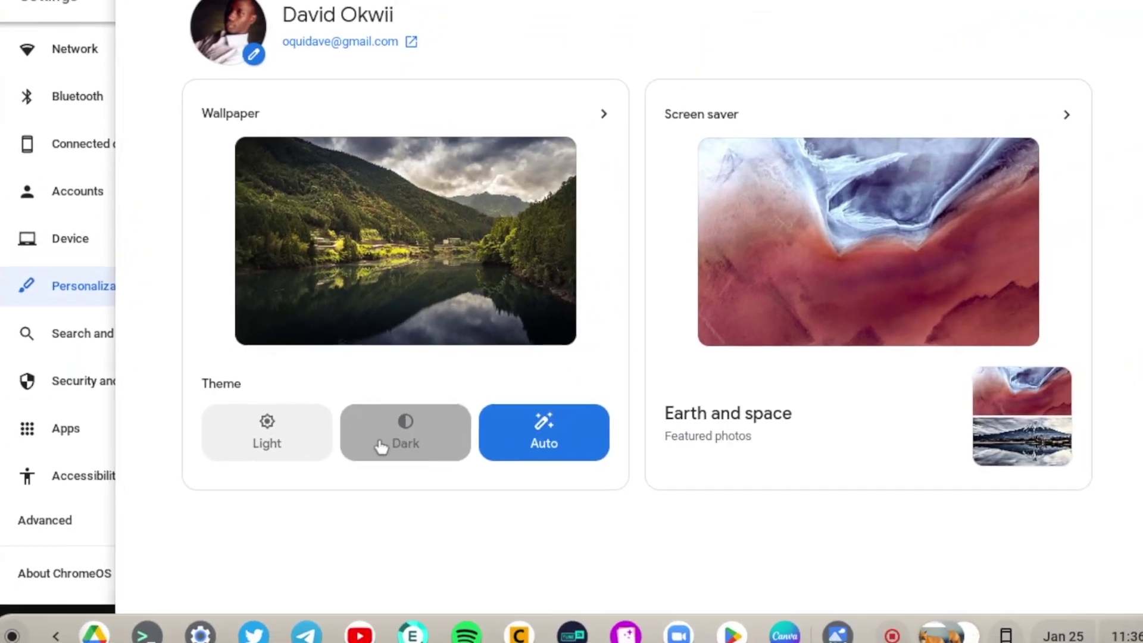
pyautogui.click(381, 446)
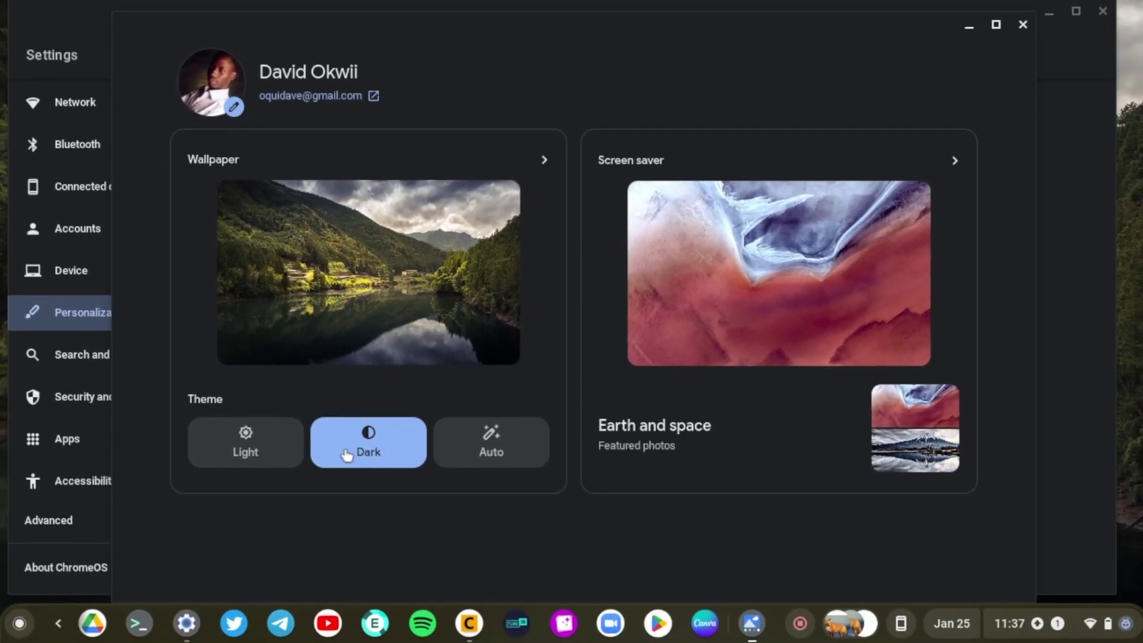
pyautogui.click(291, 448)
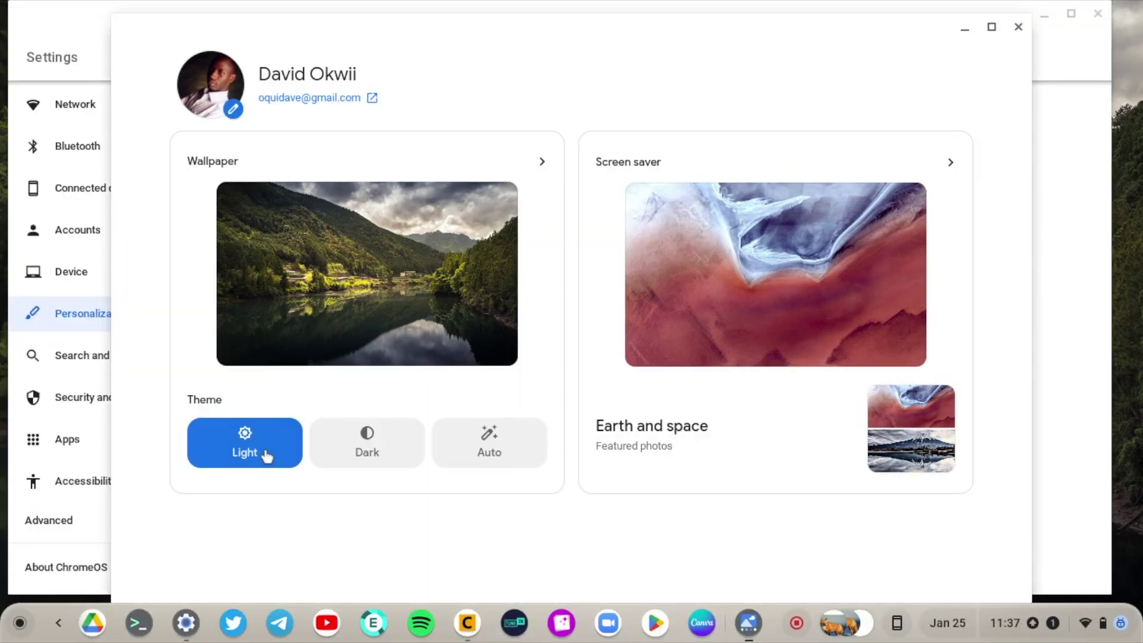
pyautogui.click(497, 454)
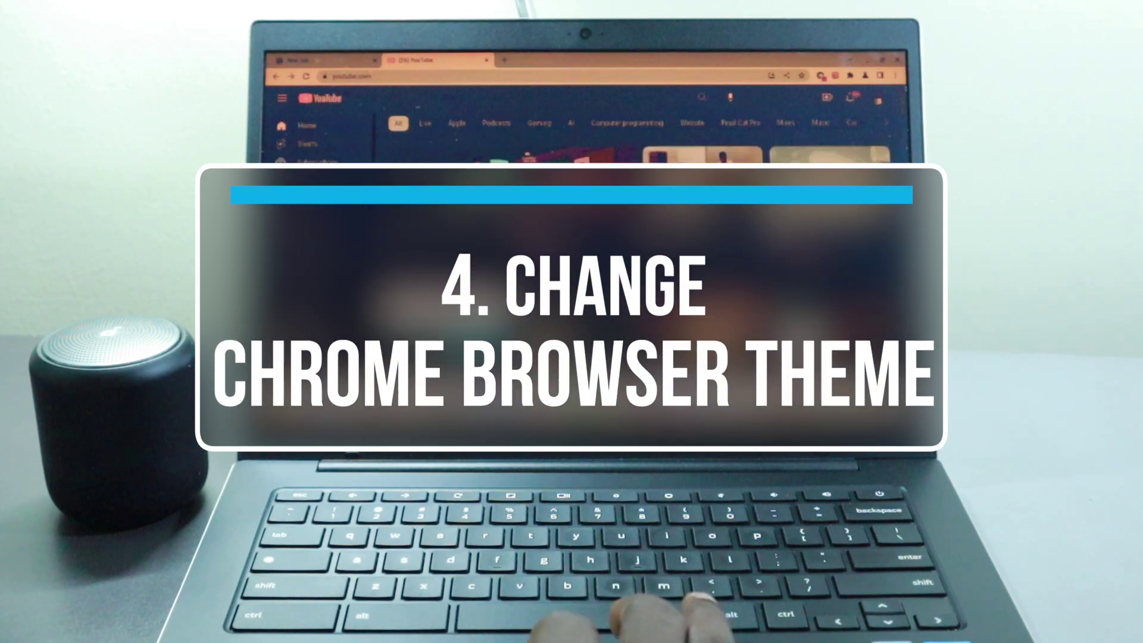
# Add the Whale's Tail theme from the Chrome Web Store to Chrome and check it in a new tab.
pyautogui.click(505, 61)
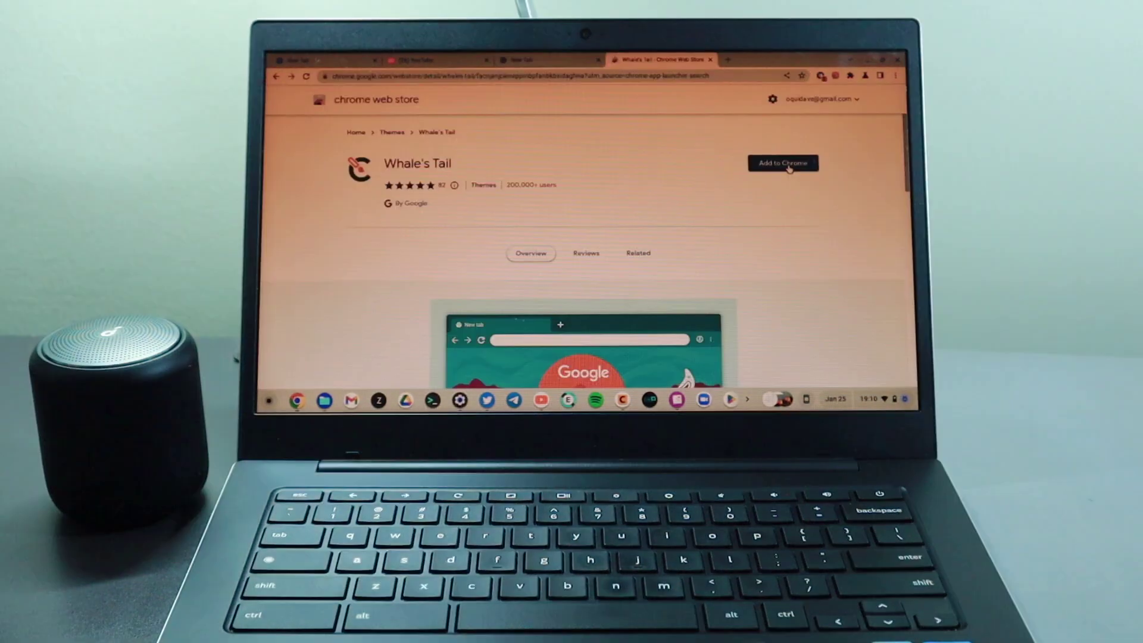
pyautogui.click(789, 163)
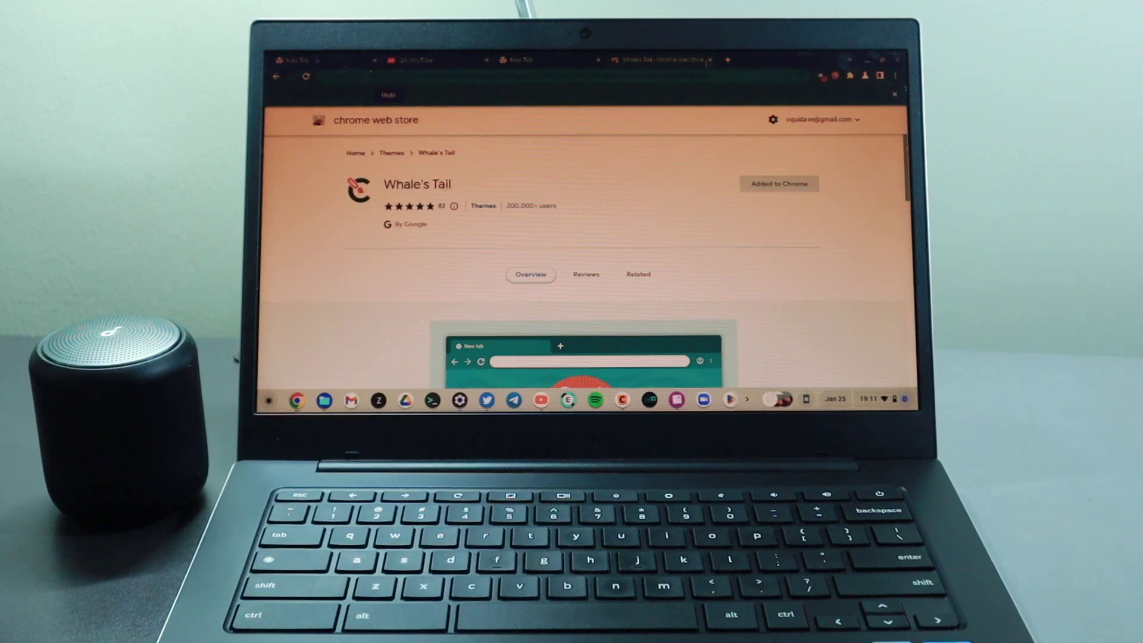
pyautogui.click(728, 59)
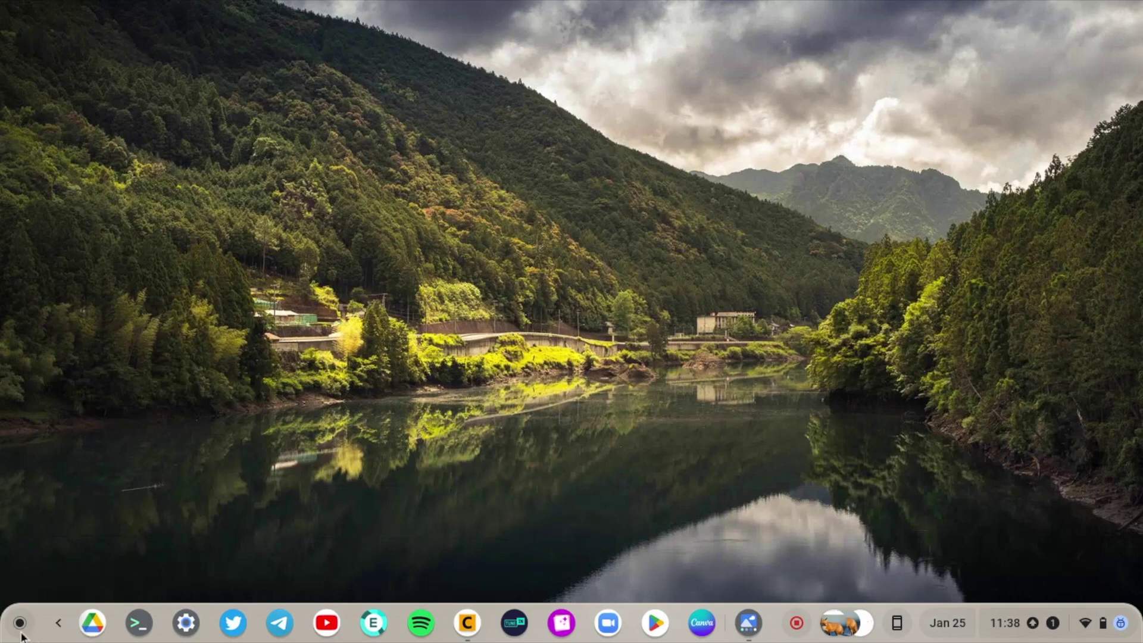
# Find the Chrome Web Store by searching the launcher for "web" and go to its Themes category.
pyautogui.click(19, 623)
pyautogui.write('web')
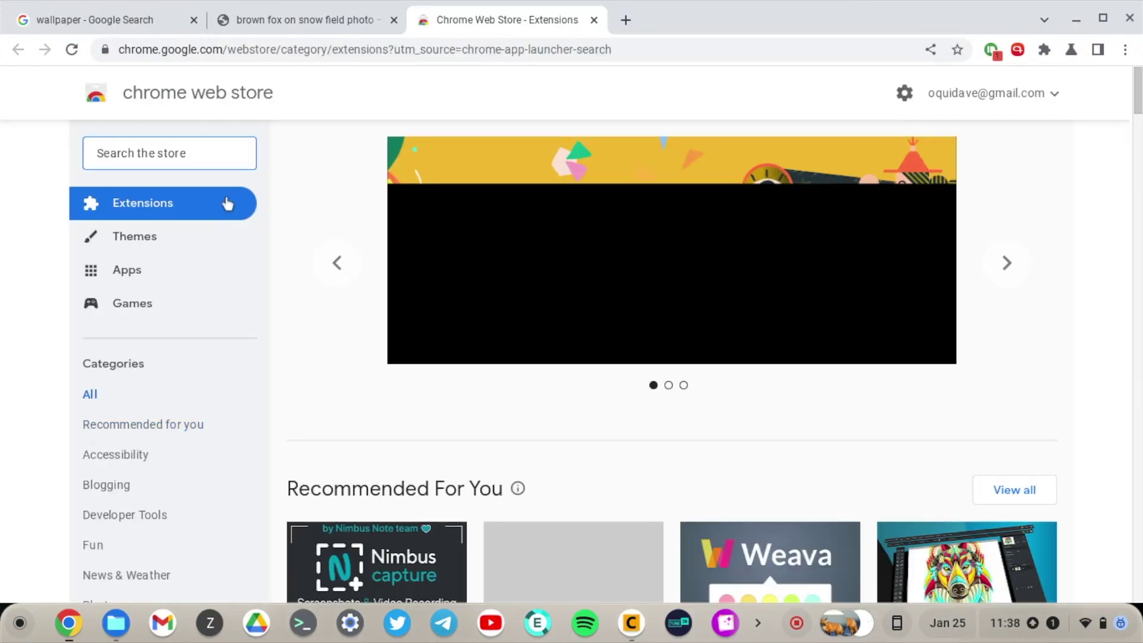
pyautogui.click(153, 241)
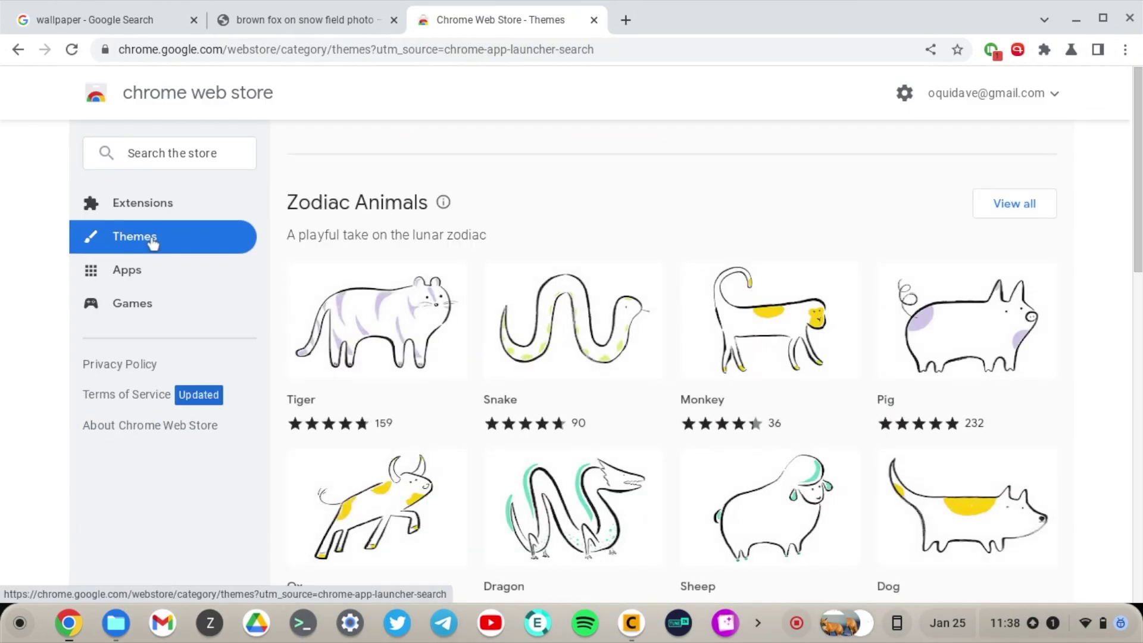
# Browse the theme collections and open the Whale's Tail theme in the Native American Artists Collection.
pyautogui.scroll(-13, 300, 263)
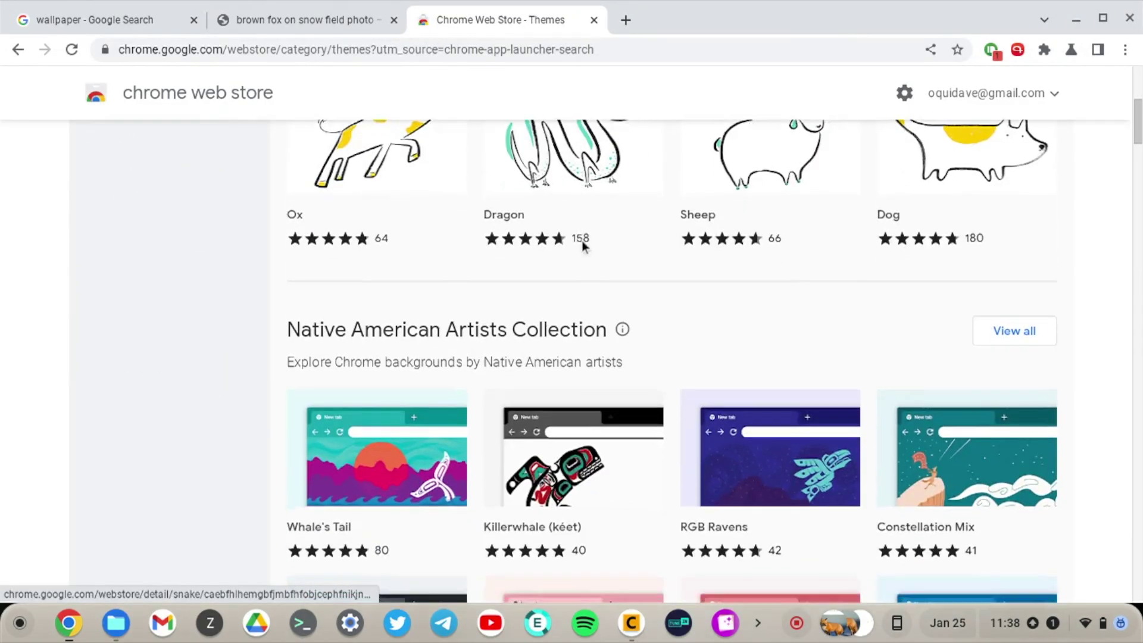
pyautogui.scroll(1, 581, 241)
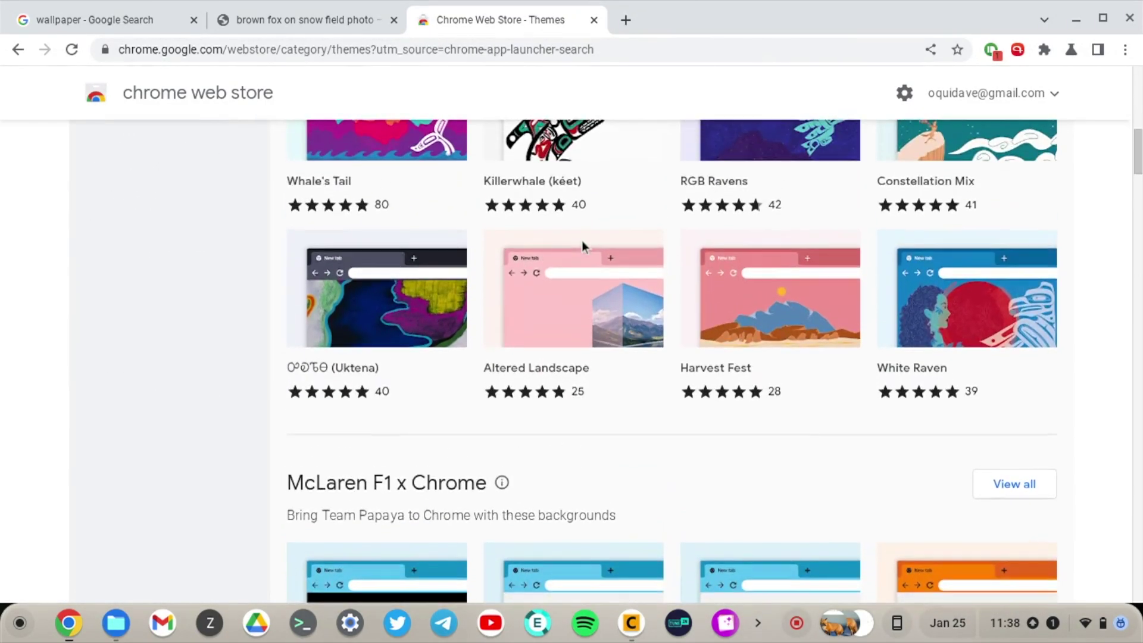
pyautogui.scroll(1, 581, 241)
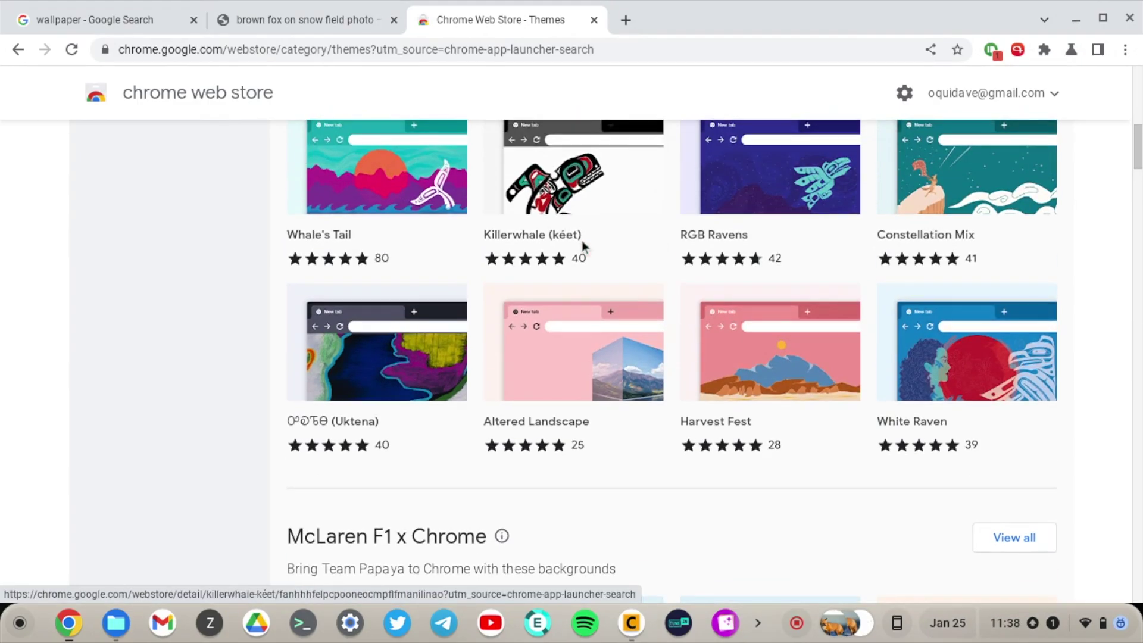
pyautogui.scroll(1, 581, 241)
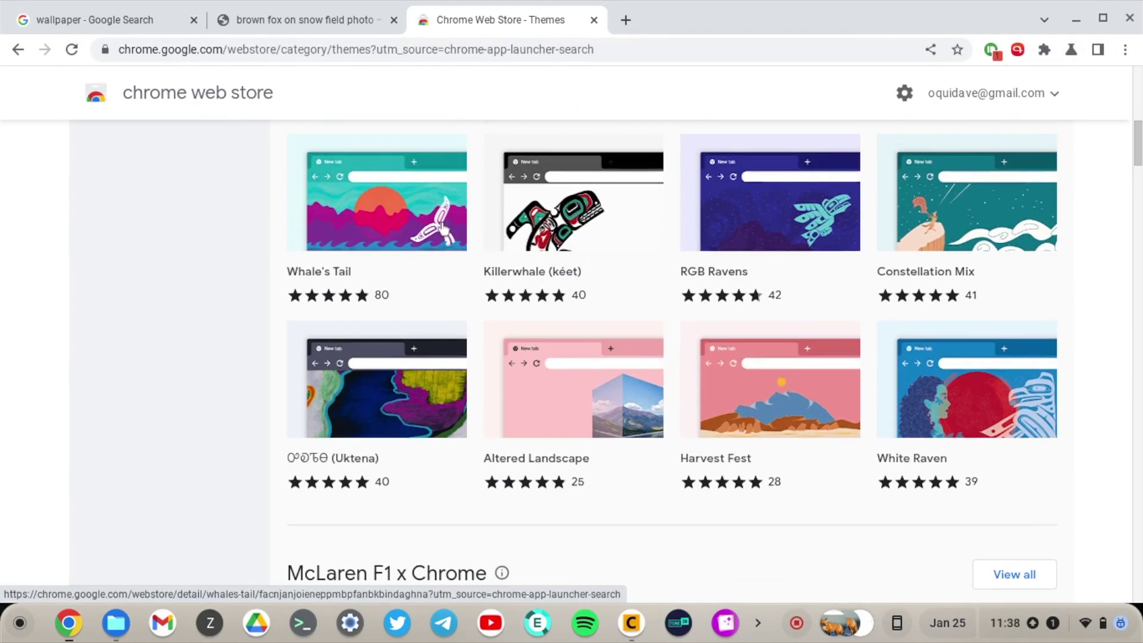
pyautogui.click(444, 228)
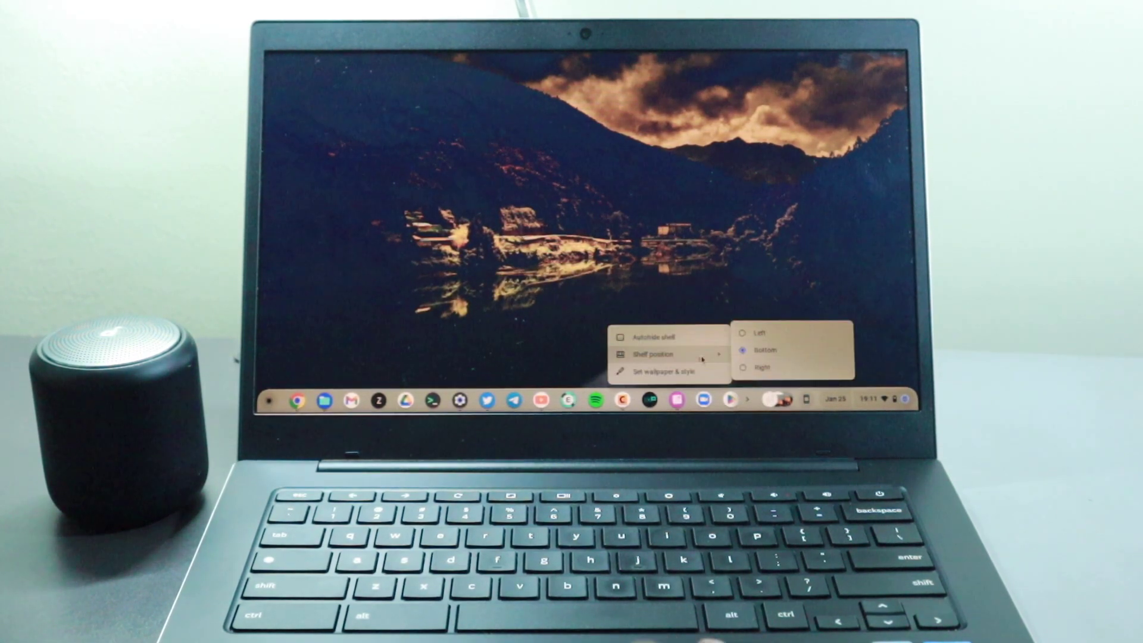
# Set the shelf position to Left and change it to Right.
pyautogui.click(751, 334)
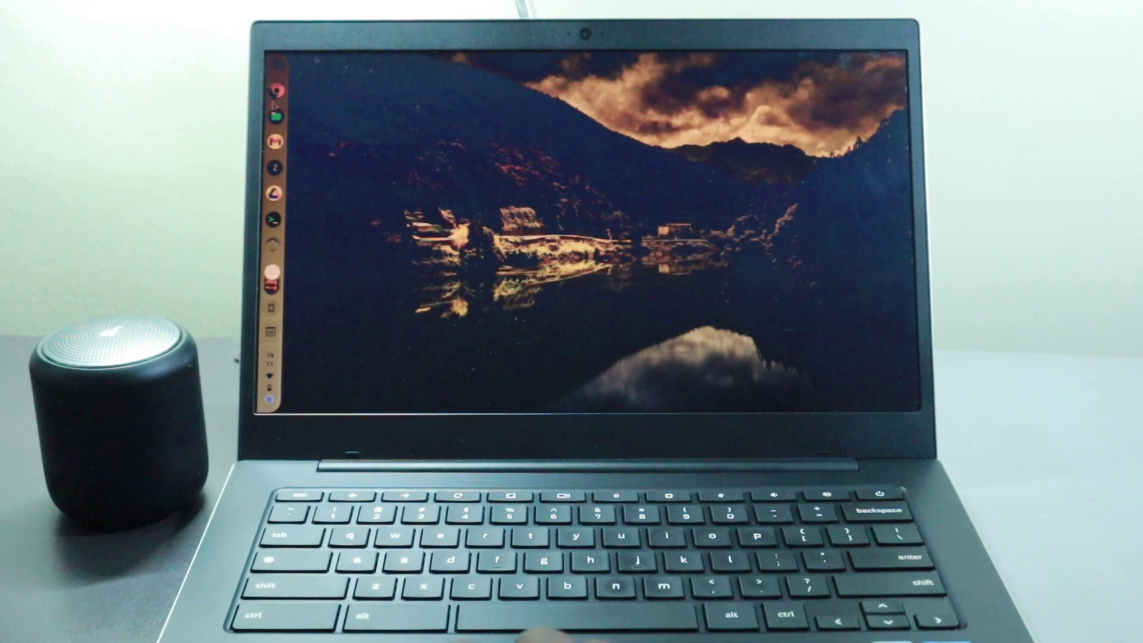
pyautogui.rightClick(293, 105)
pyautogui.moveTo(357, 129)
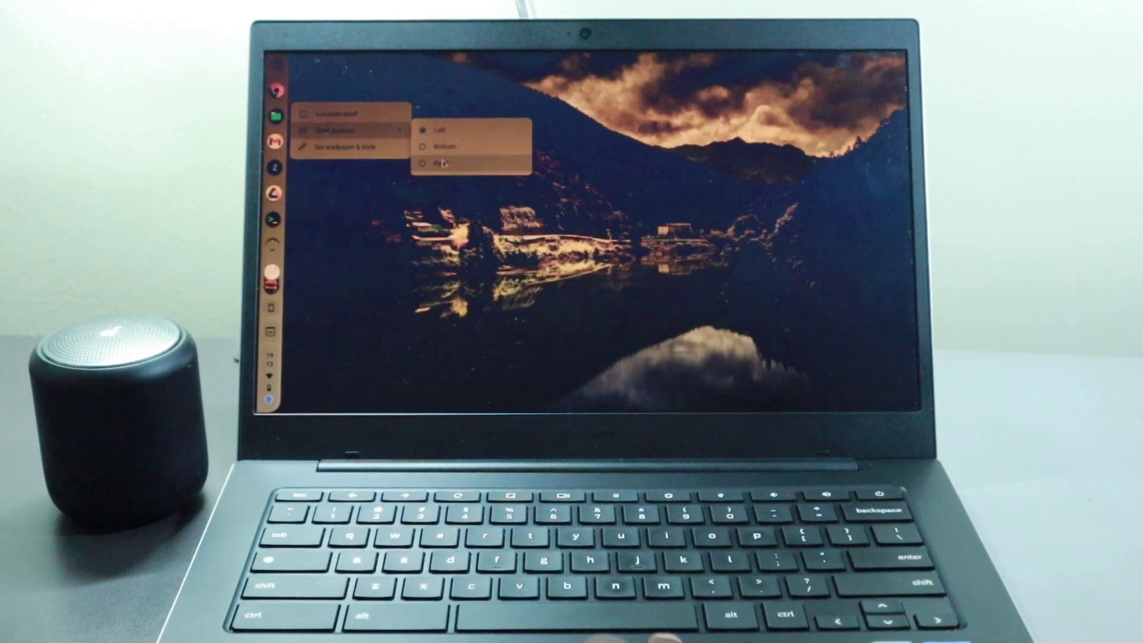
pyautogui.click(441, 163)
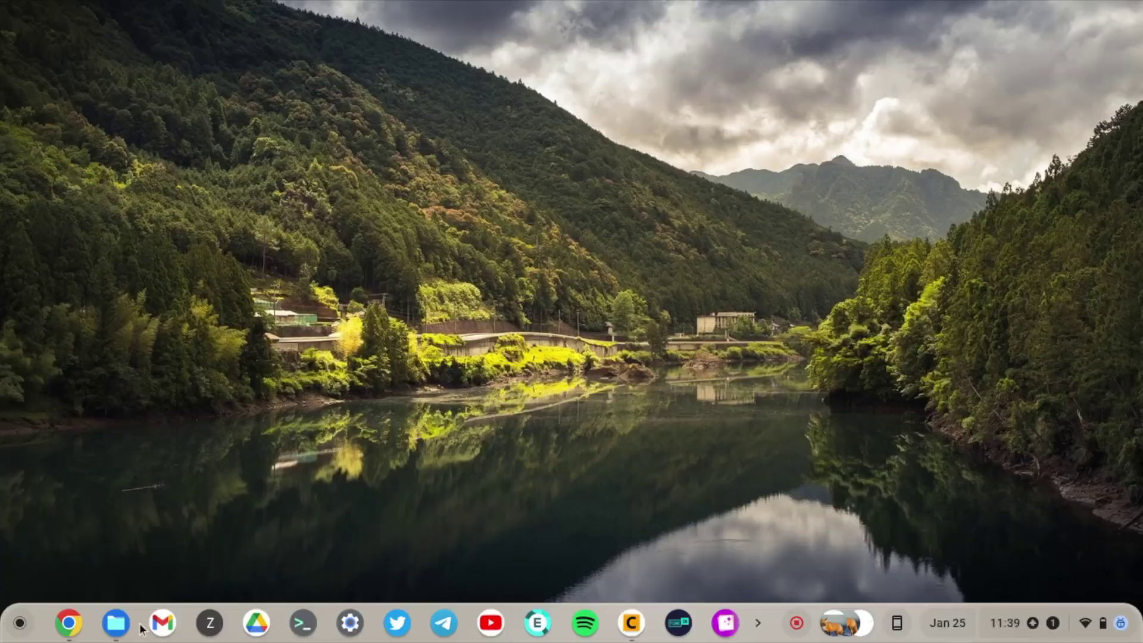
pyautogui.rightClick(44, 629)
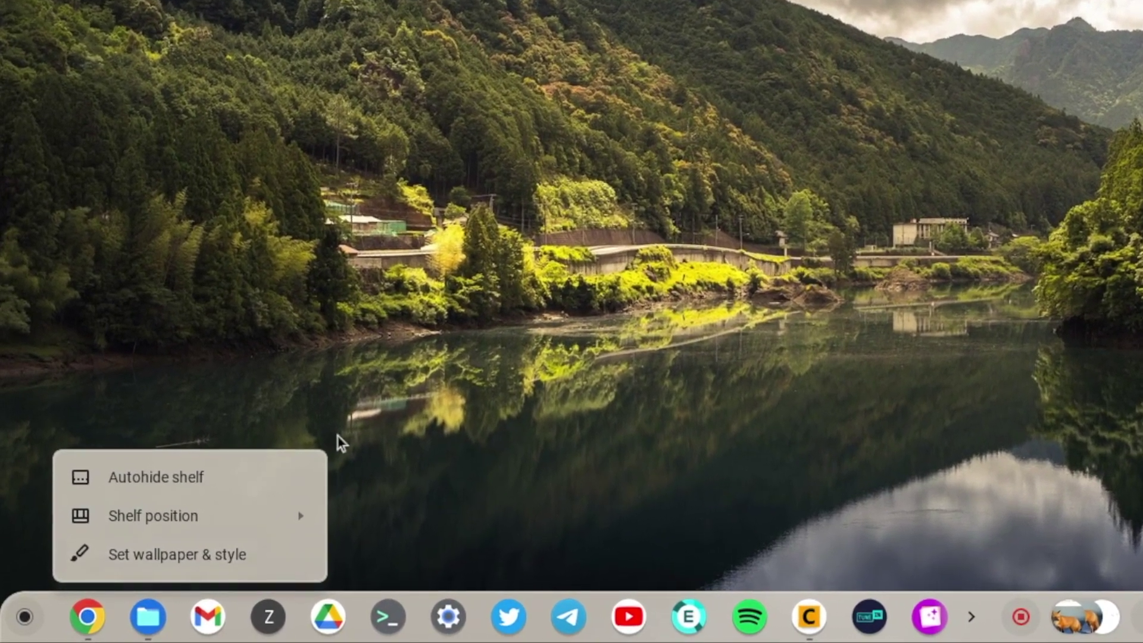
pyautogui.click(303, 462)
pyautogui.rightClick(89, 630)
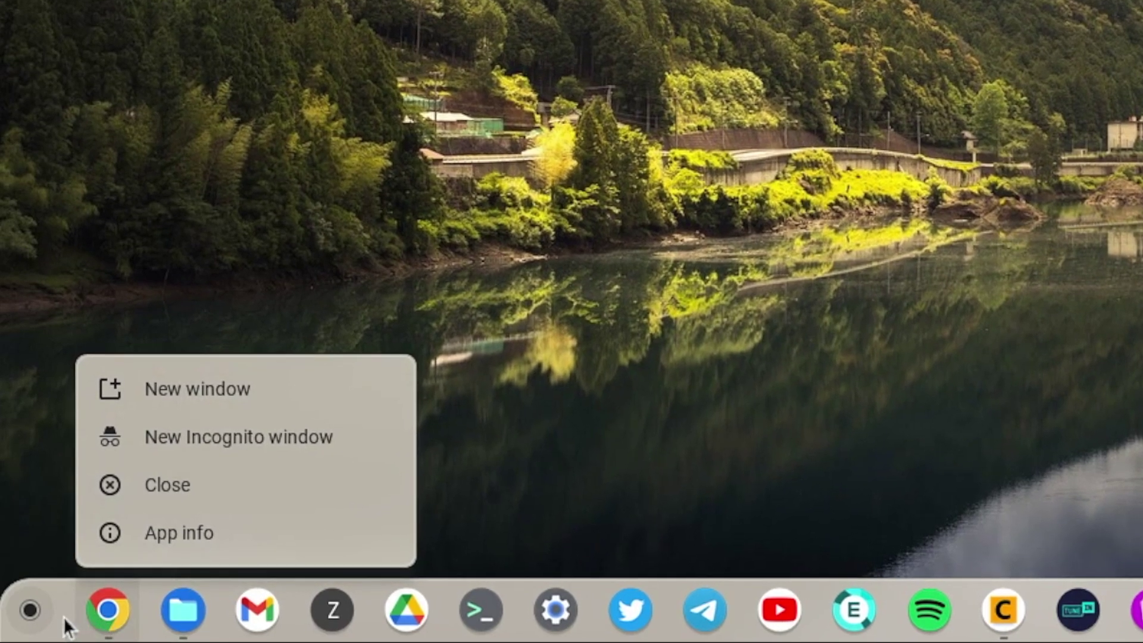
pyautogui.click(450, 405)
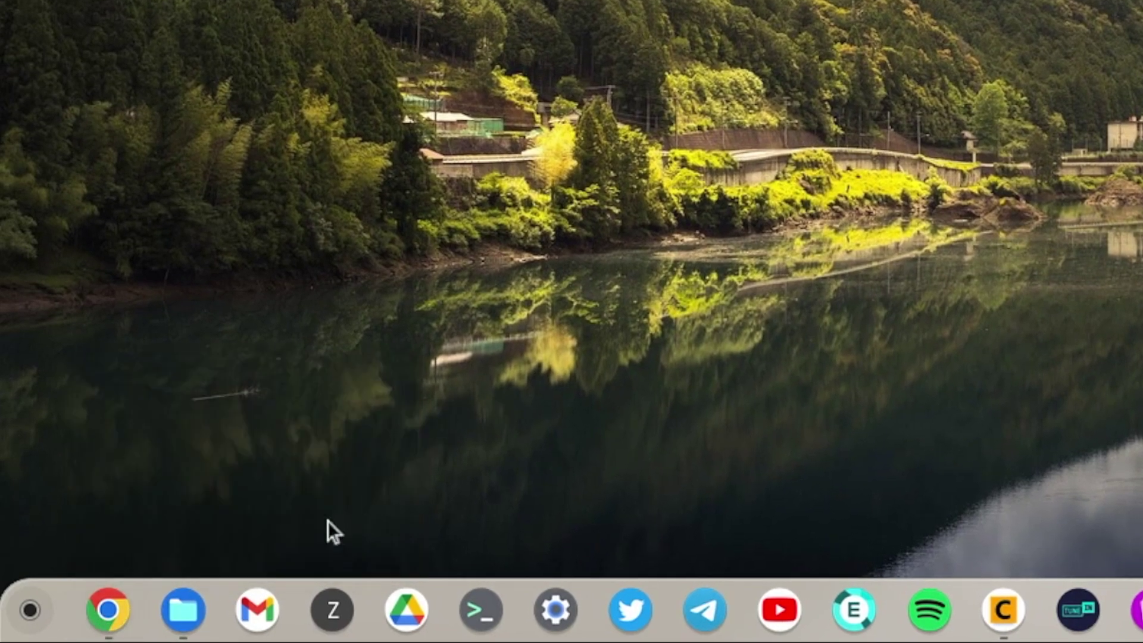
# Move the shelf from the bottom of the desktop using the Right shelf position.
pyautogui.rightClick(148, 619)
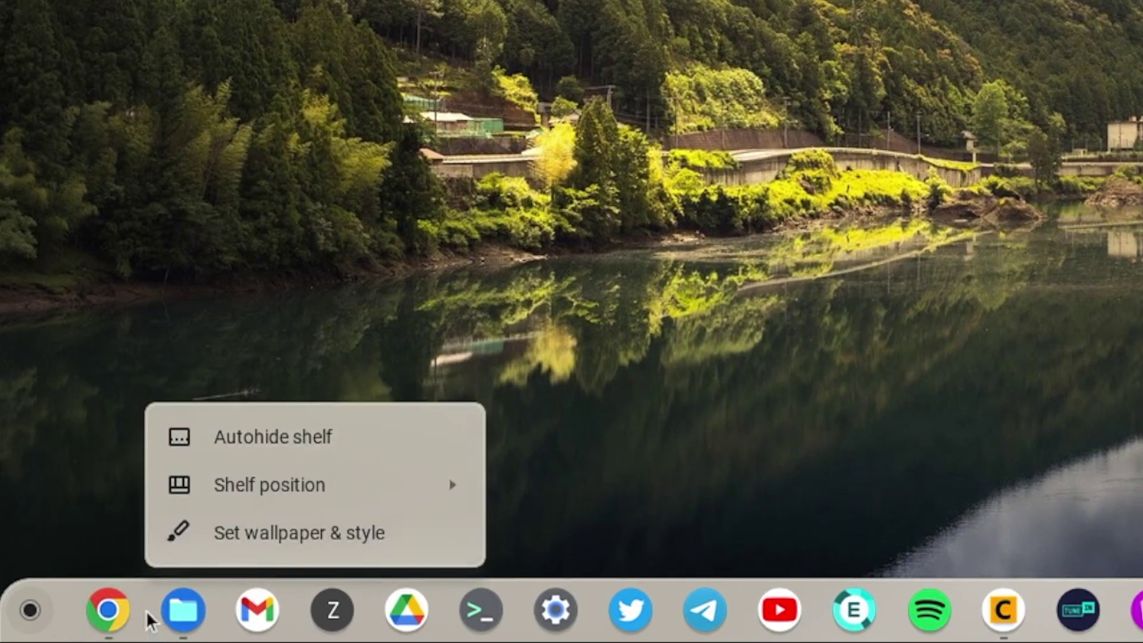
pyautogui.moveTo(354, 481)
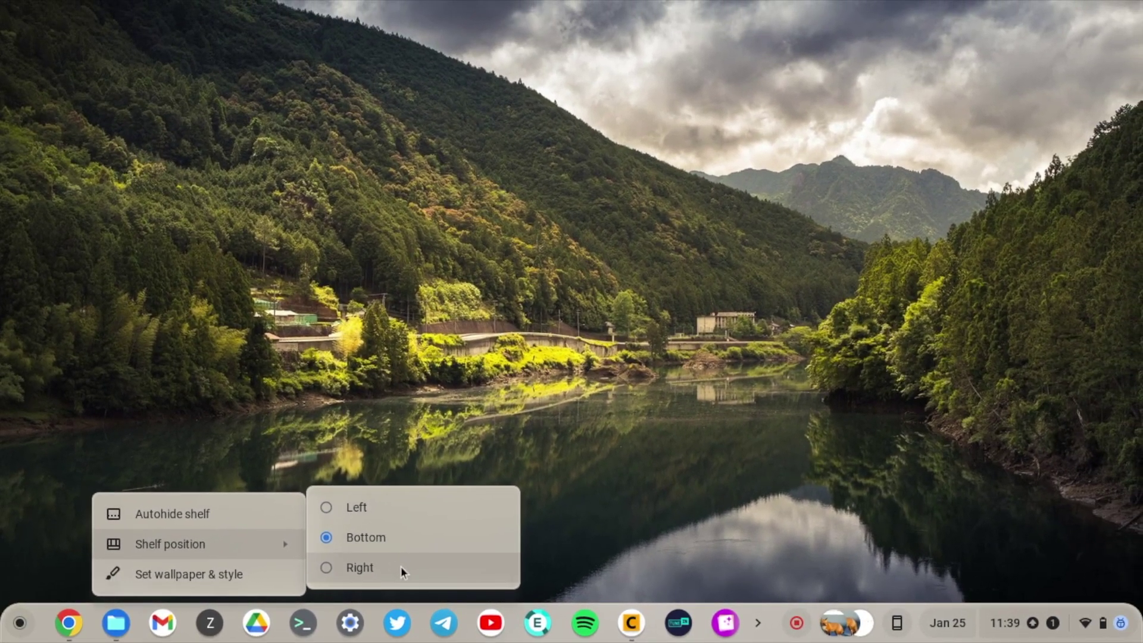
pyautogui.click(400, 568)
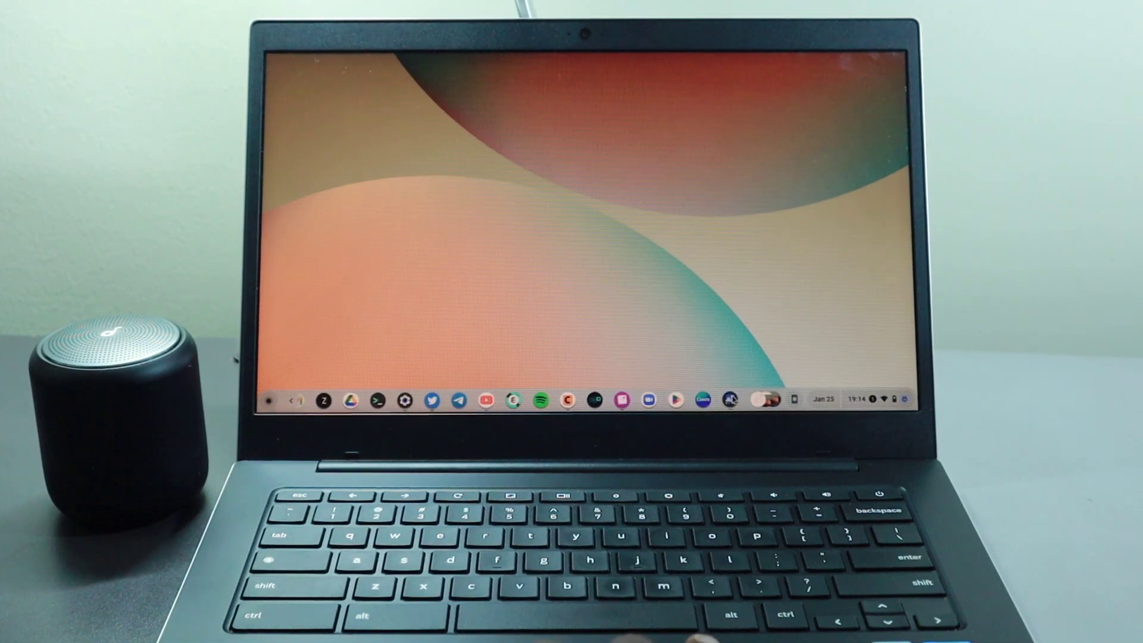
# Open the Play Store and look through the recommended items on the Chrome Web Store's Extensions page.
pyautogui.click(675, 400)
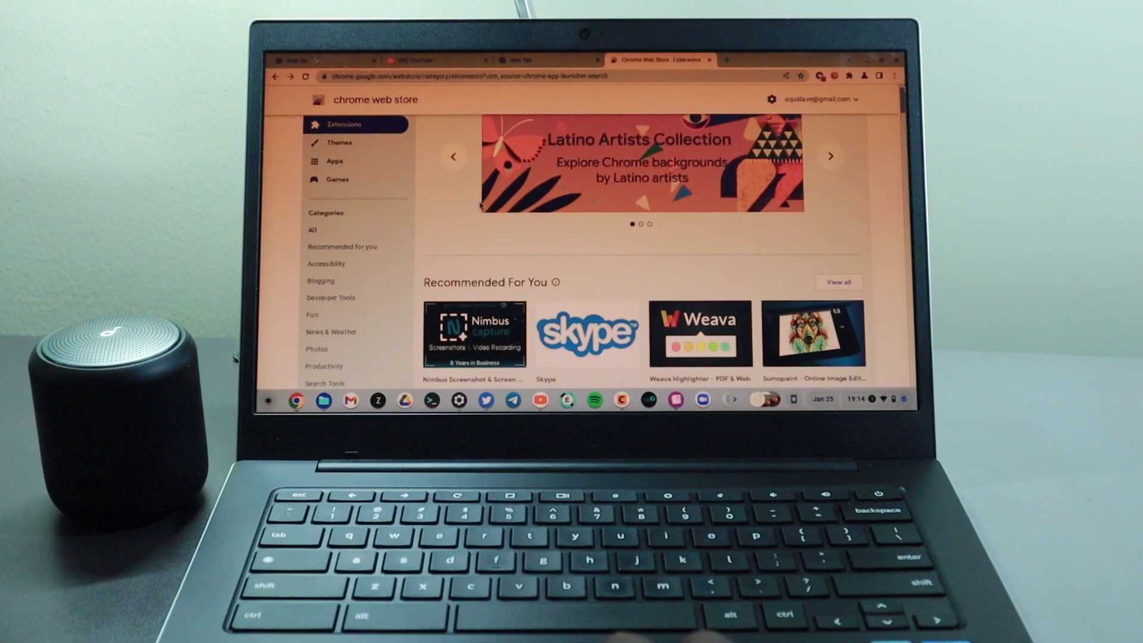
pyautogui.scroll(-2, 481, 205)
pyautogui.scroll(-5, 480, 206)
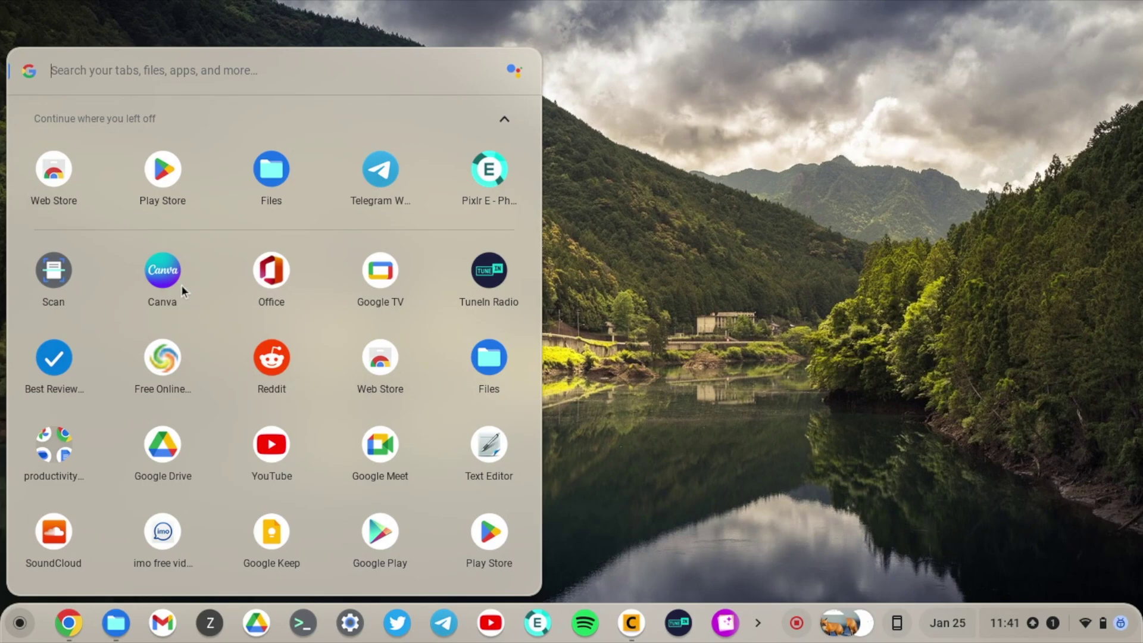
# Unpin the Canva app from the shelf, pin it back and close the launcher.
pyautogui.rightClick(167, 278)
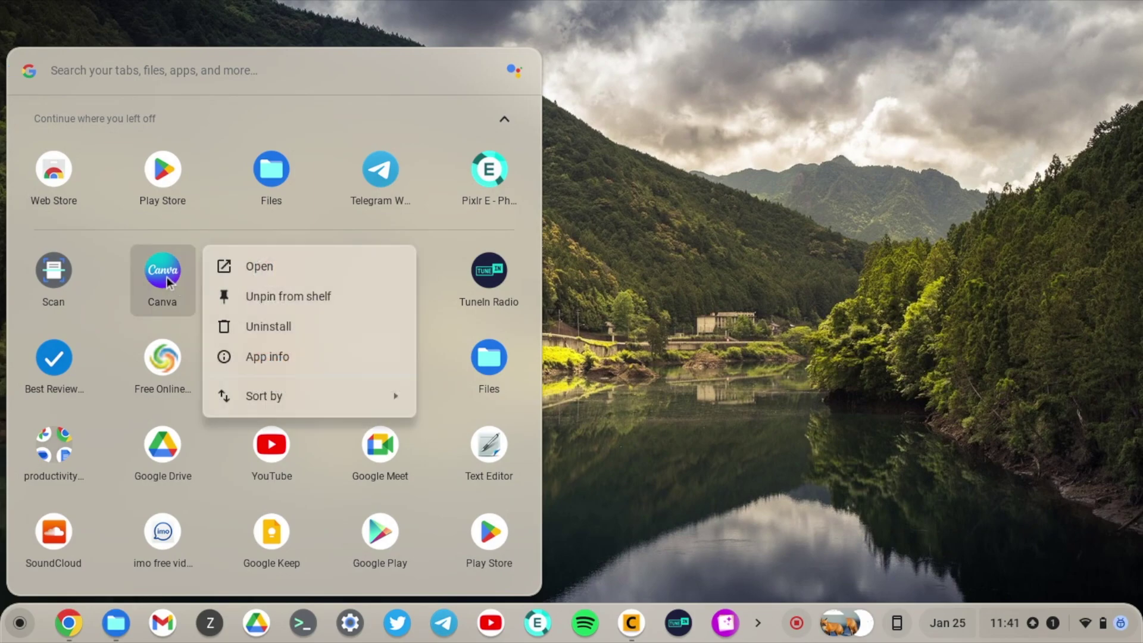
pyautogui.click(307, 295)
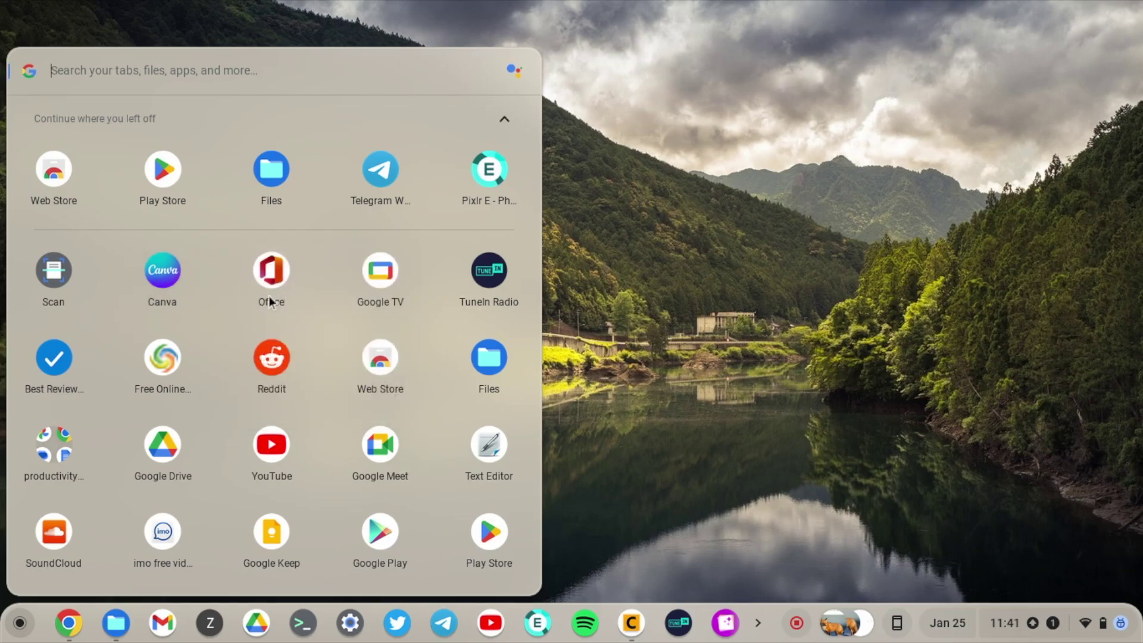
pyautogui.rightClick(166, 284)
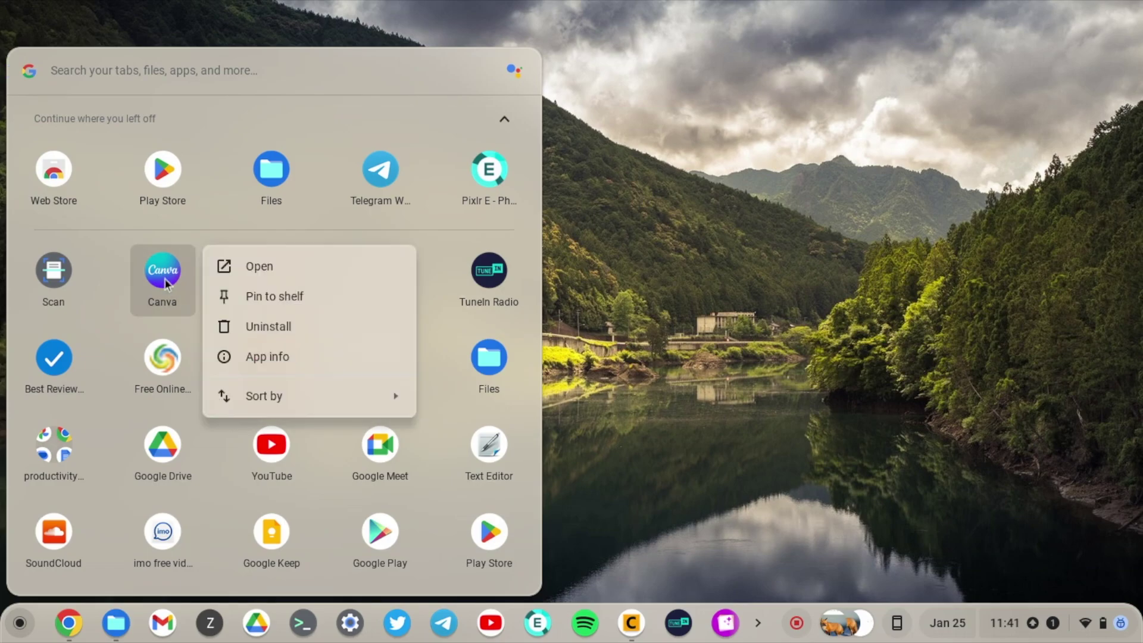
pyautogui.click(291, 296)
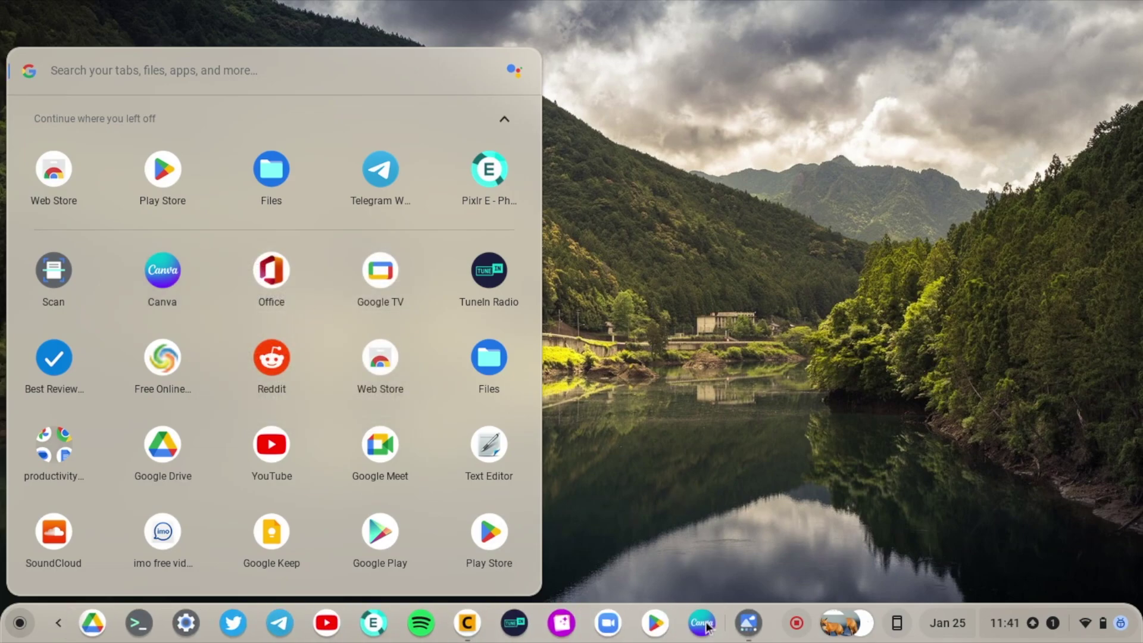
pyautogui.click(716, 503)
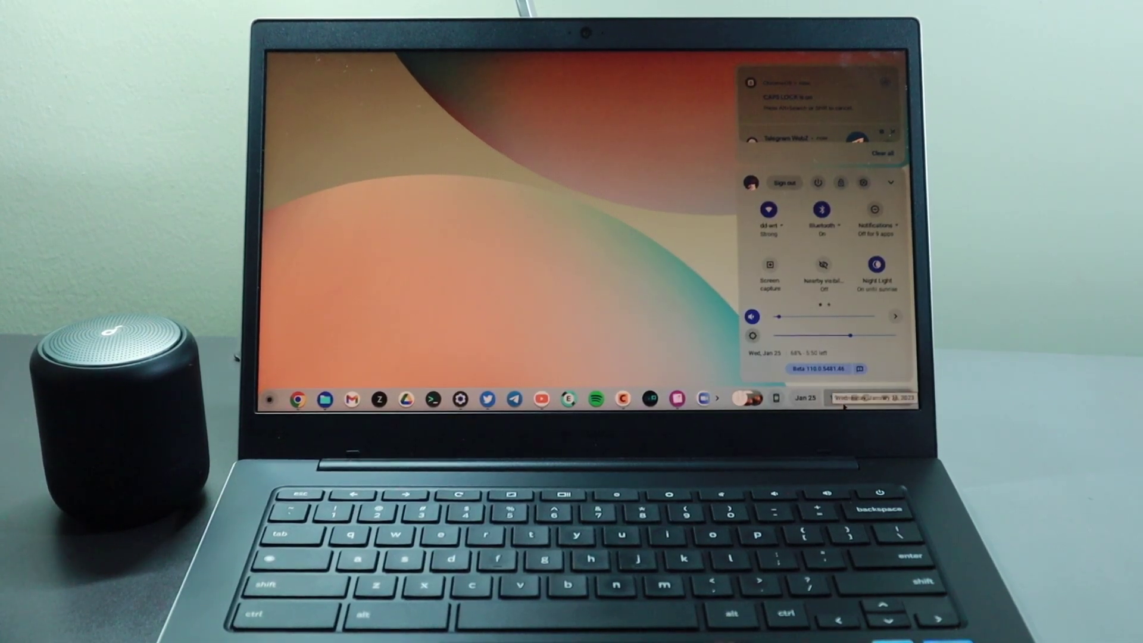
# Open the quick settings and look through the Security and Privacy and Apps sections of the ChromeOS settings.
pyautogui.click(843, 401)
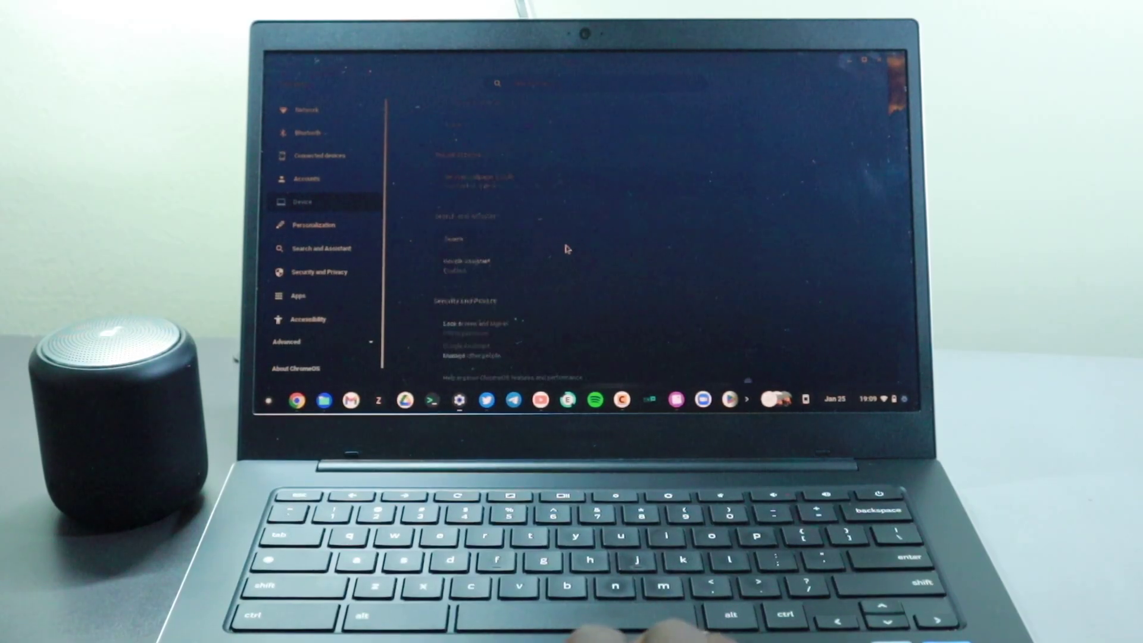
pyautogui.scroll(-5, 567, 249)
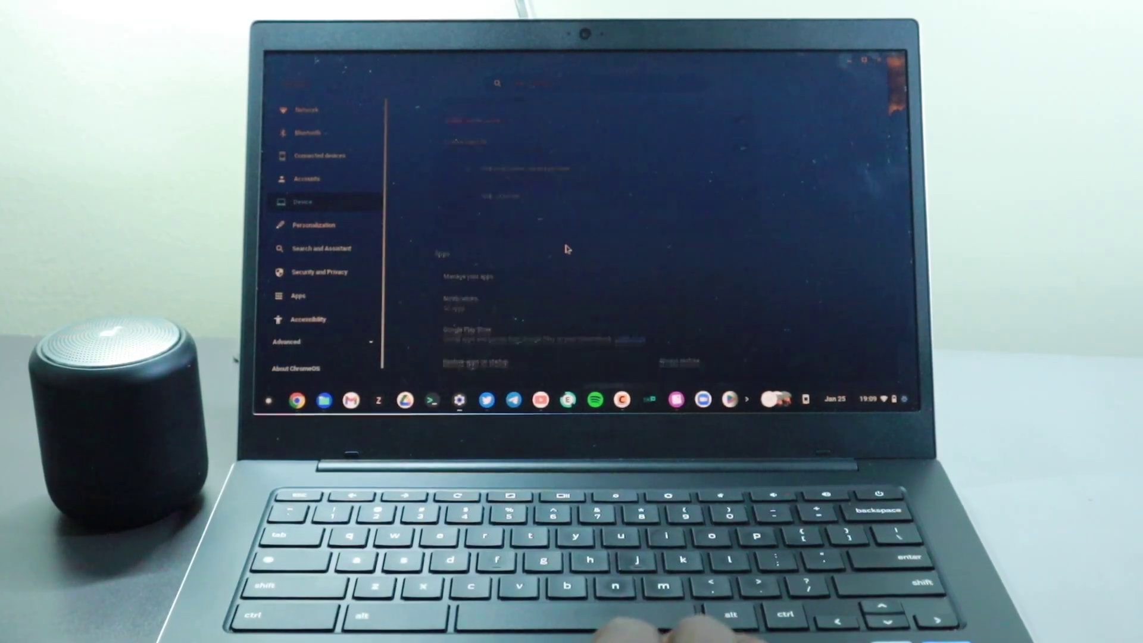
pyautogui.scroll(4, 567, 249)
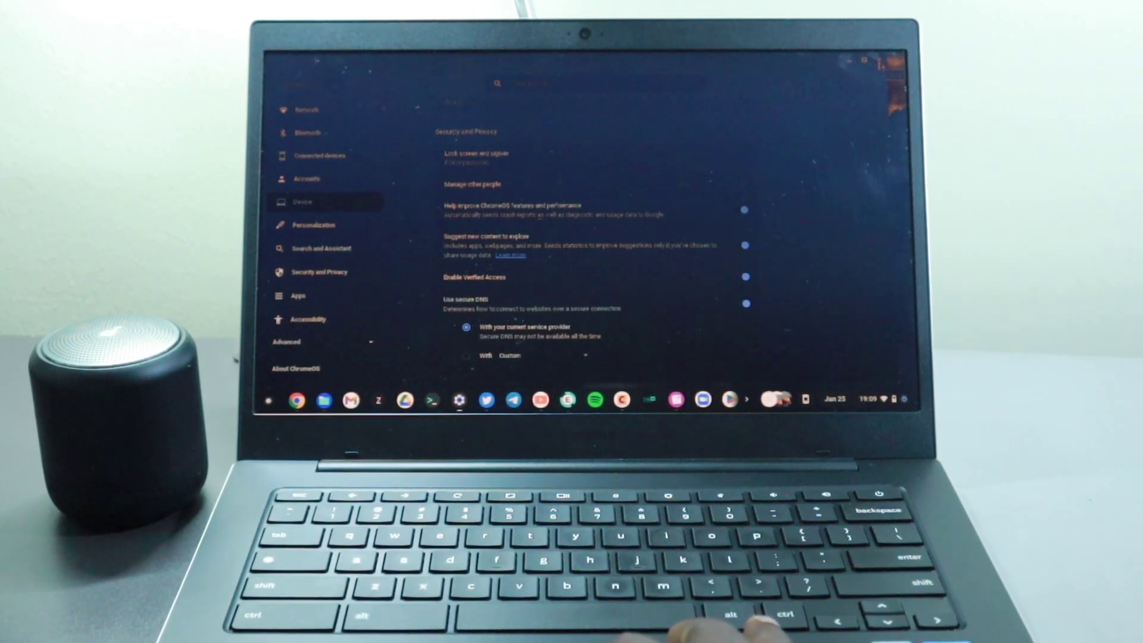
# Reopen the ChromeOS settings from the desktop and show the Languages and inputs section under the Advanced options.
pyautogui.click(846, 60)
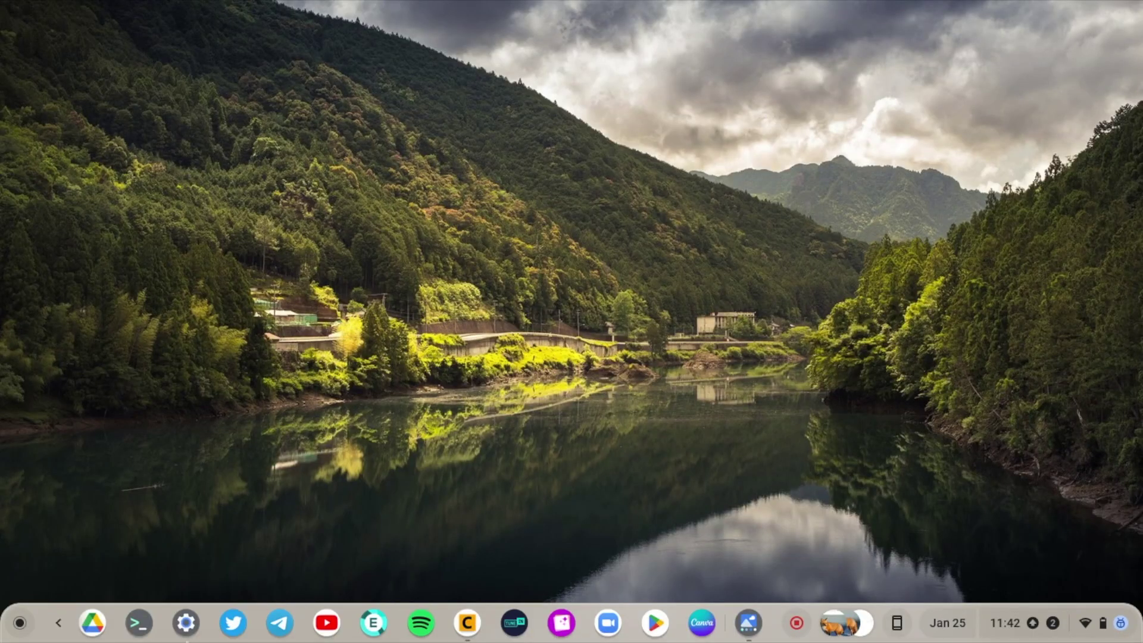
pyautogui.click(186, 625)
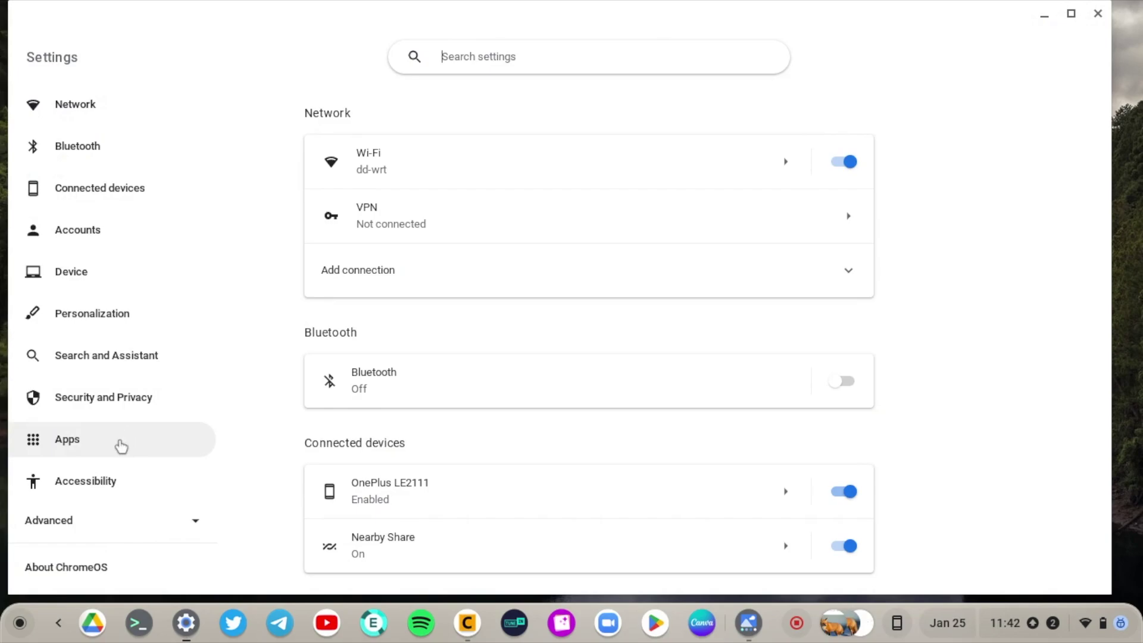
pyautogui.click(97, 520)
pyautogui.scroll(-3, 95, 518)
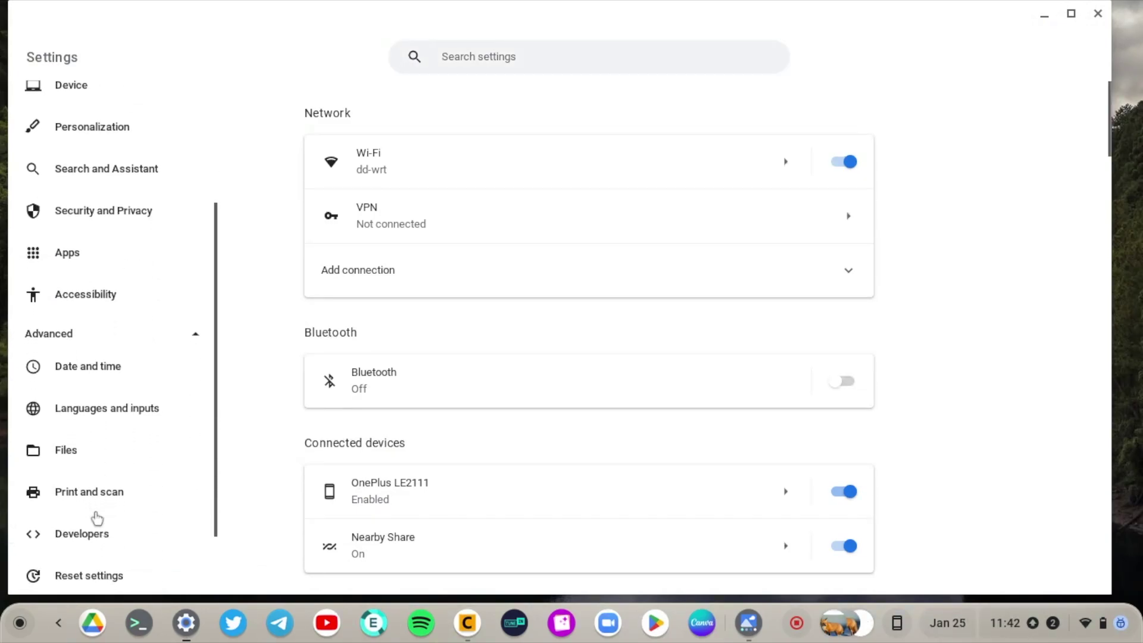
pyautogui.click(116, 407)
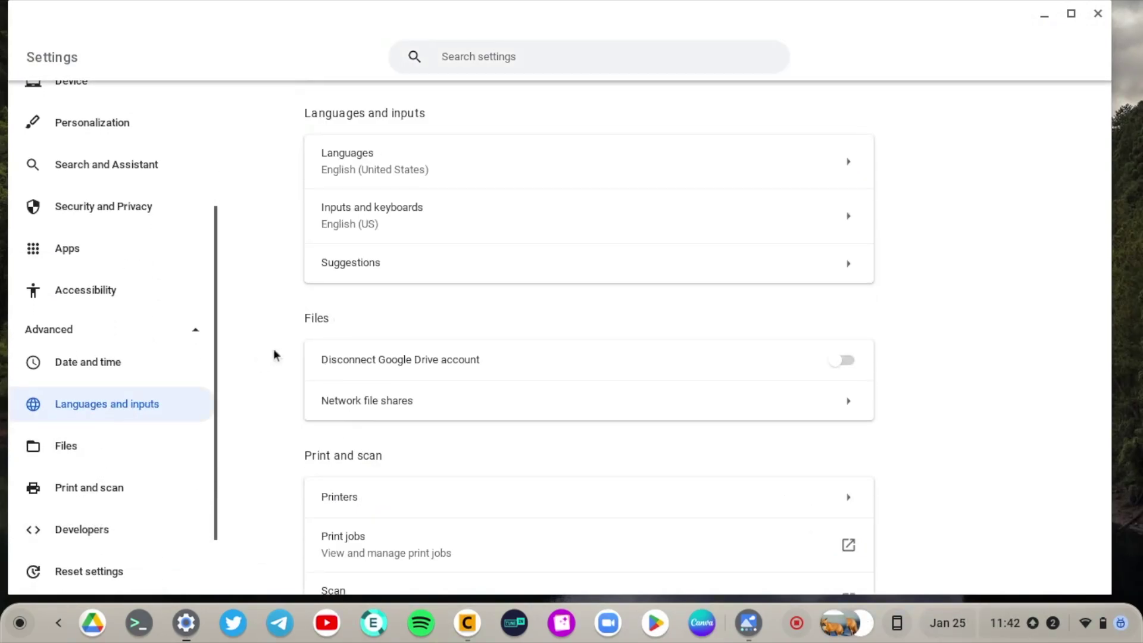
# Look at the Languages page and its Change device language dialog, cancel without choosing a language, and minimize the settings window.
pyautogui.click(520, 162)
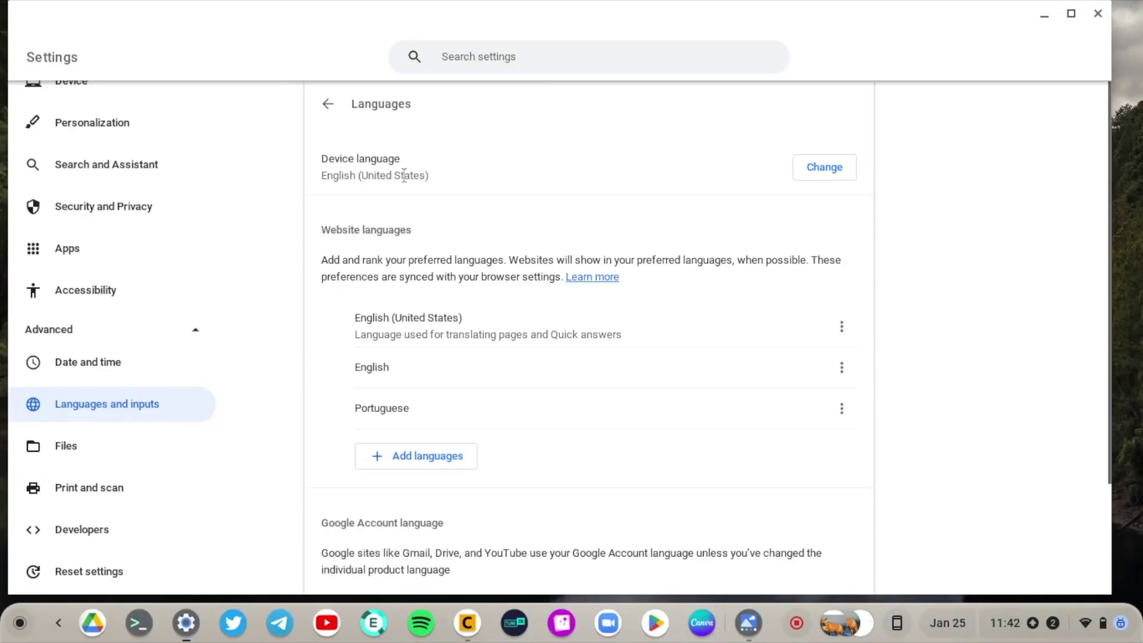
pyautogui.click(825, 169)
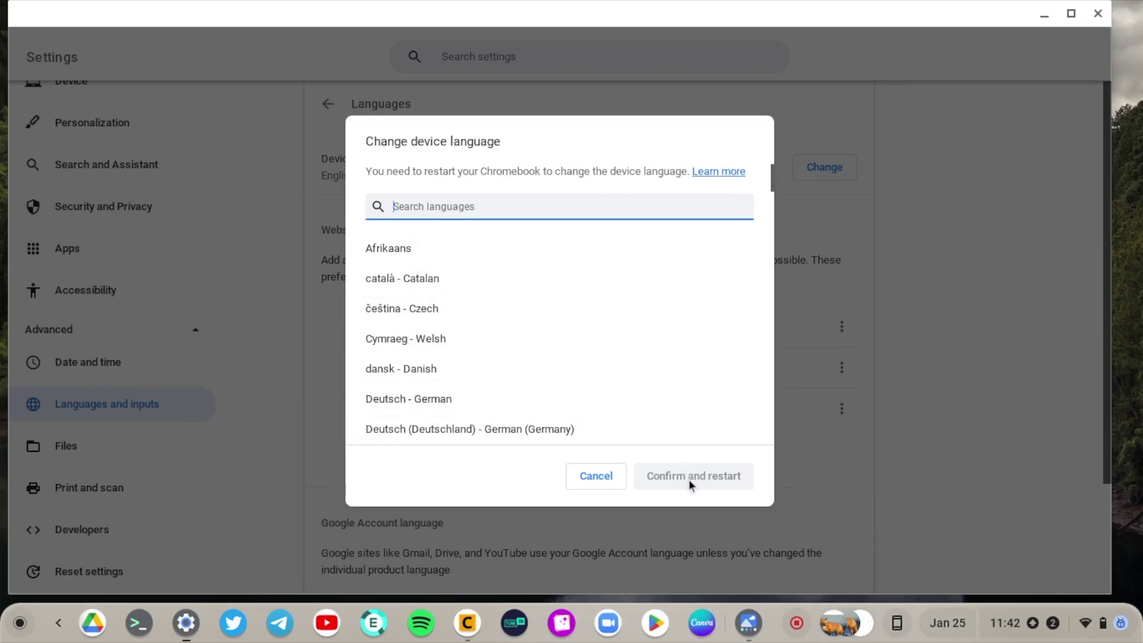
pyautogui.click(610, 480)
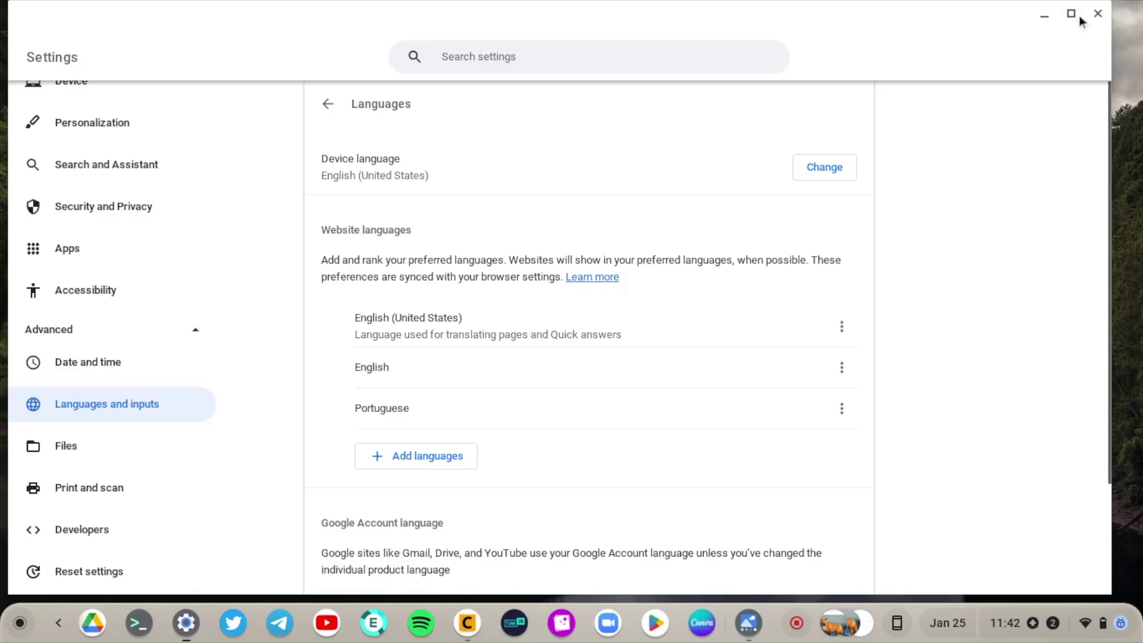
pyautogui.click(1045, 18)
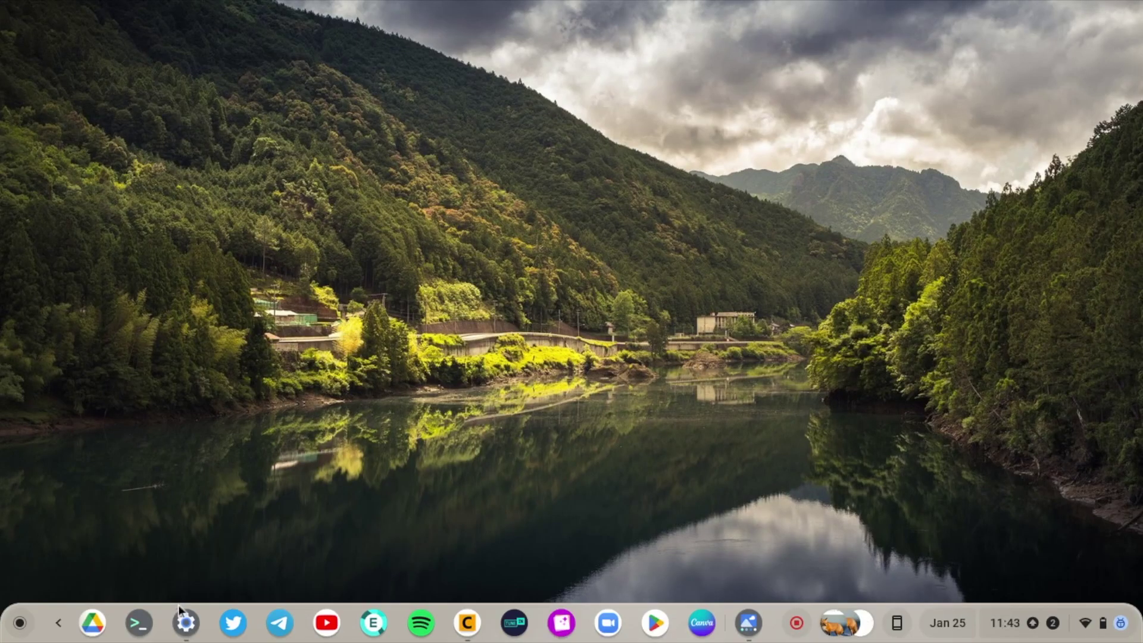
# Restore the settings window and look through the Audio and captions options in the Accessibility section.
pyautogui.click(187, 622)
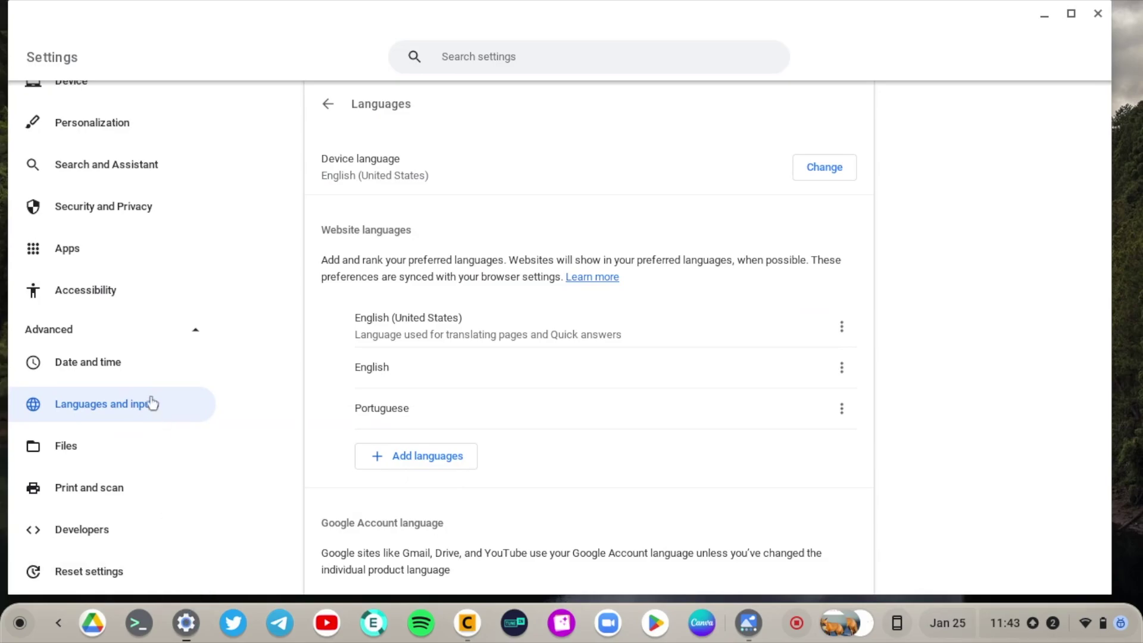
pyautogui.click(126, 302)
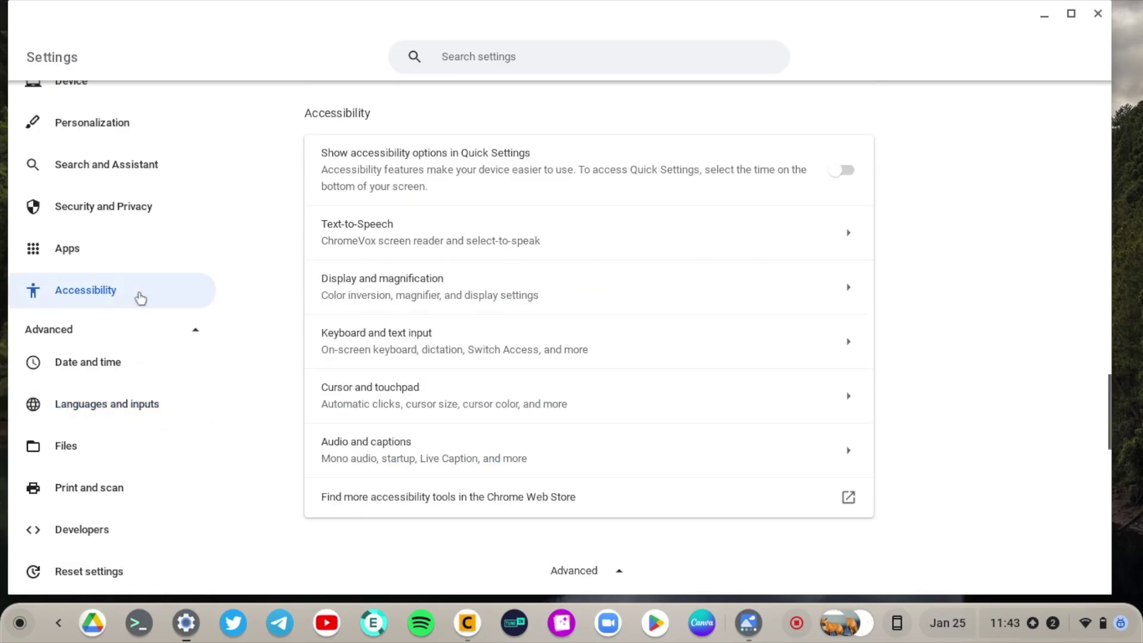
pyautogui.click(458, 462)
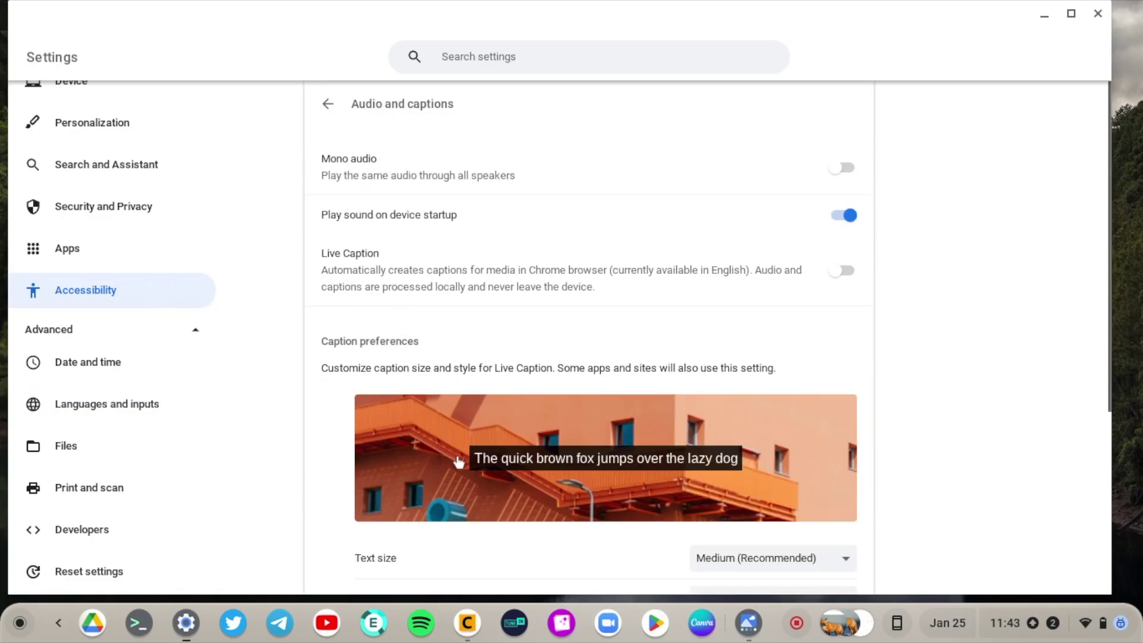
pyautogui.scroll(-1, 472, 417)
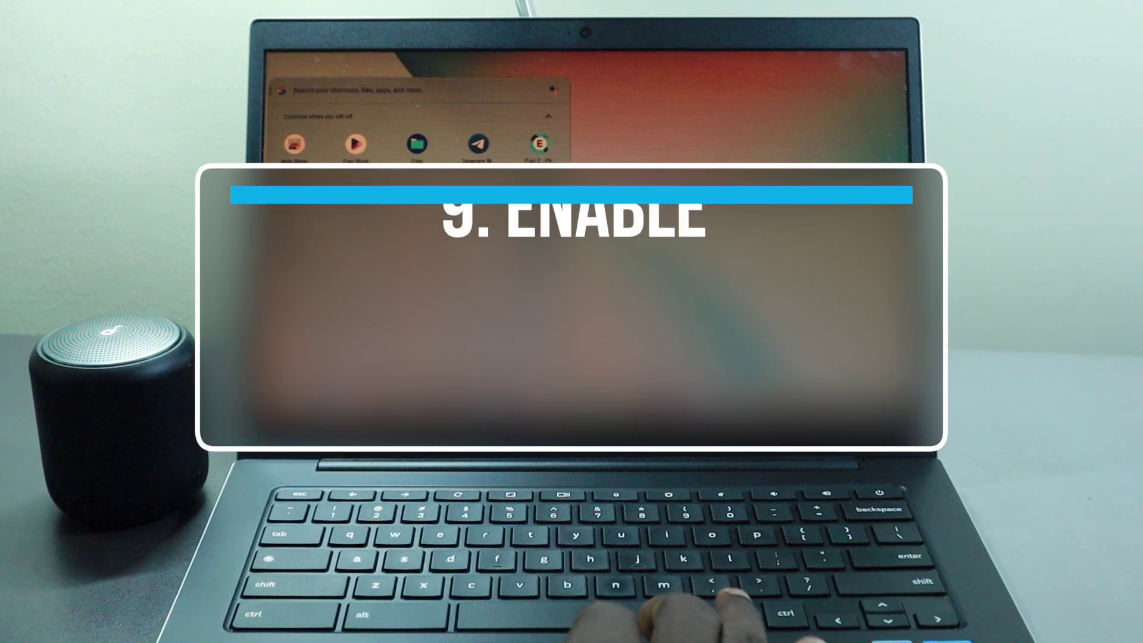
pyautogui.press('Escape')
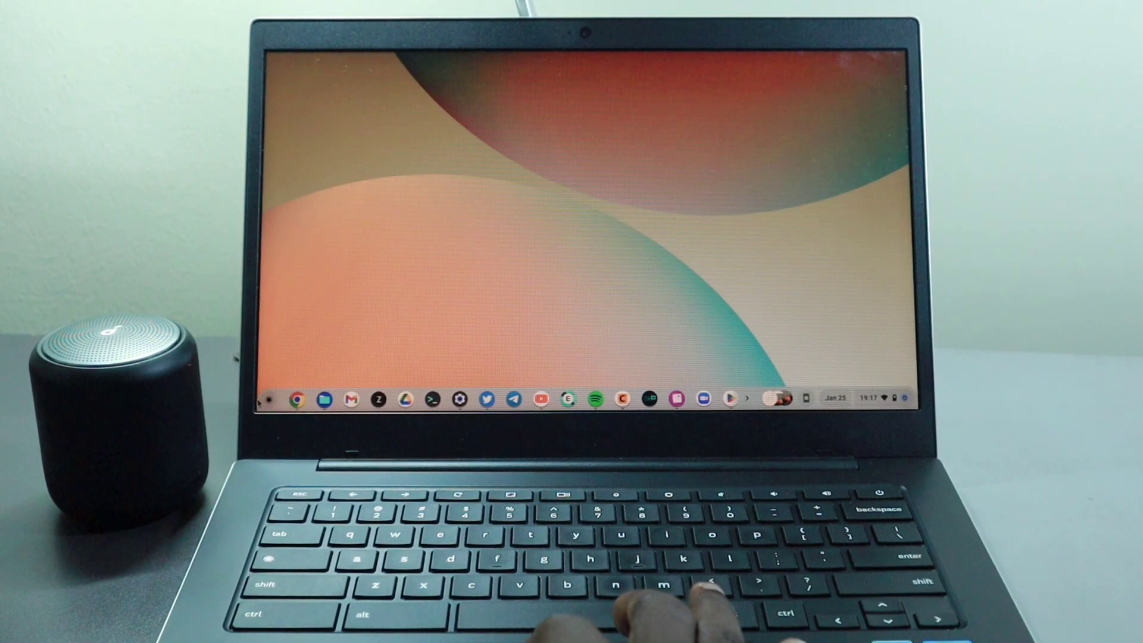
pyautogui.click(262, 401)
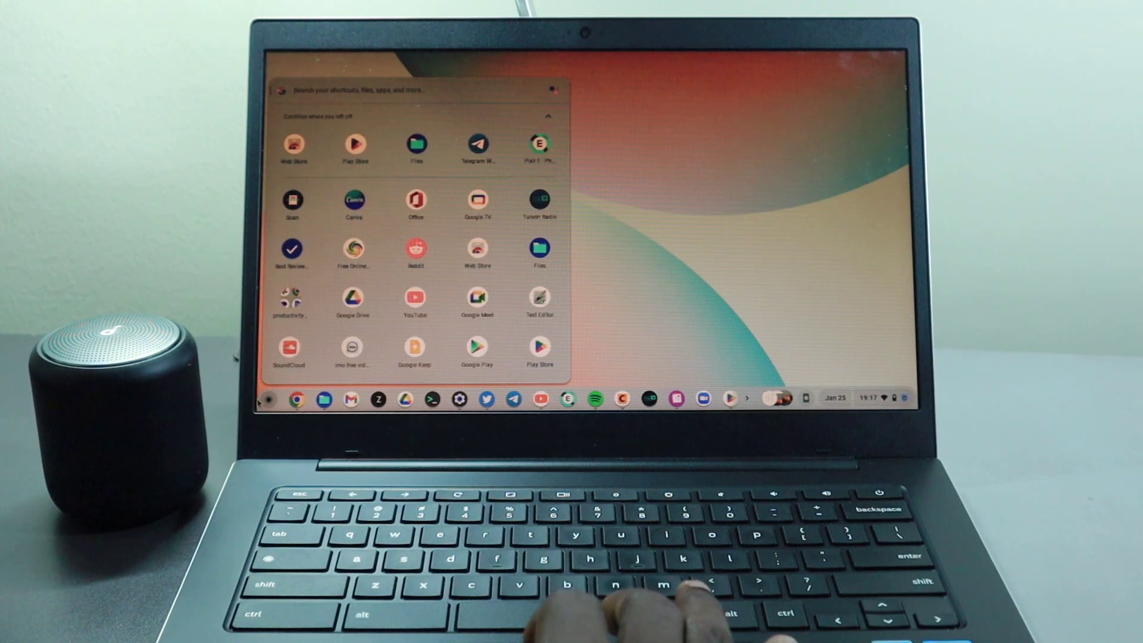
pyautogui.click(259, 403)
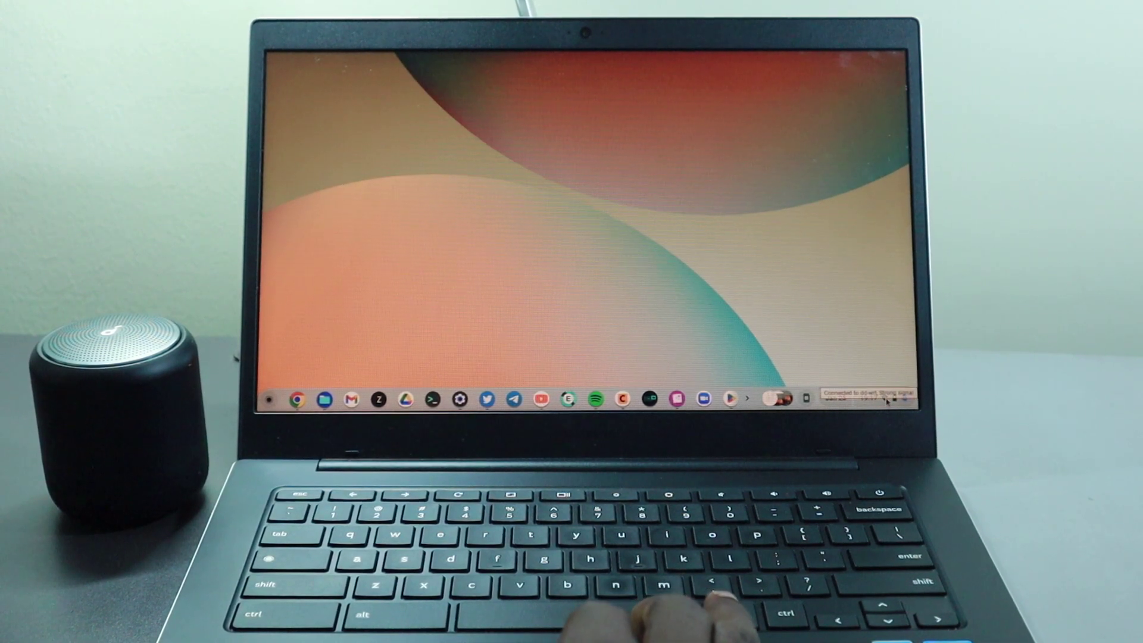
# Turn on Do not disturb for notifications in the quick settings and close them.
pyautogui.click(875, 397)
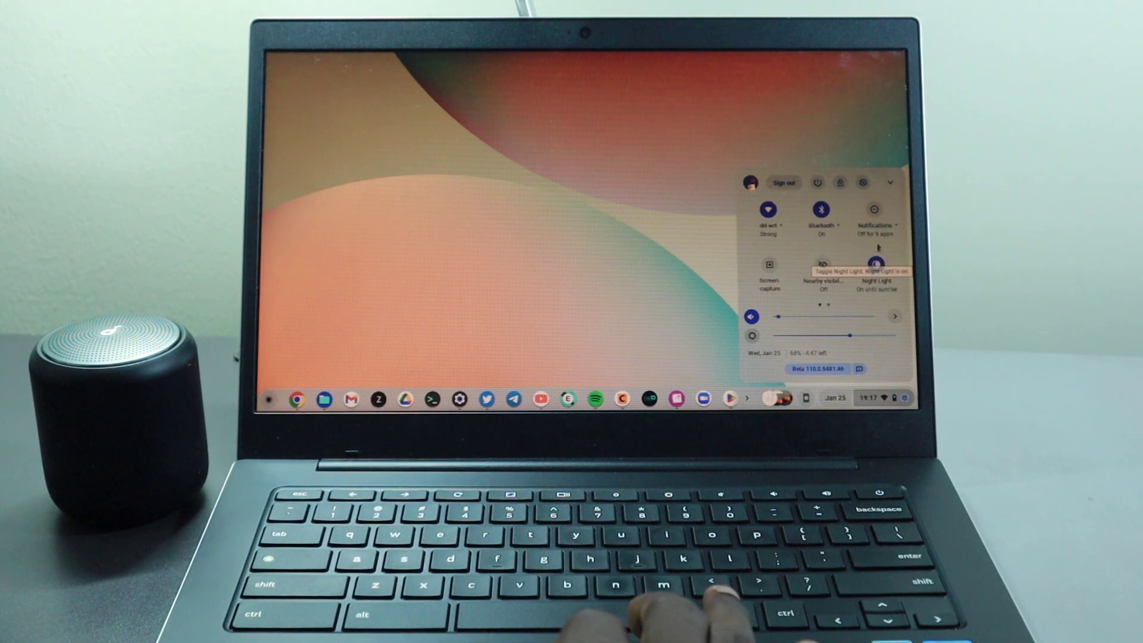
pyautogui.click(874, 210)
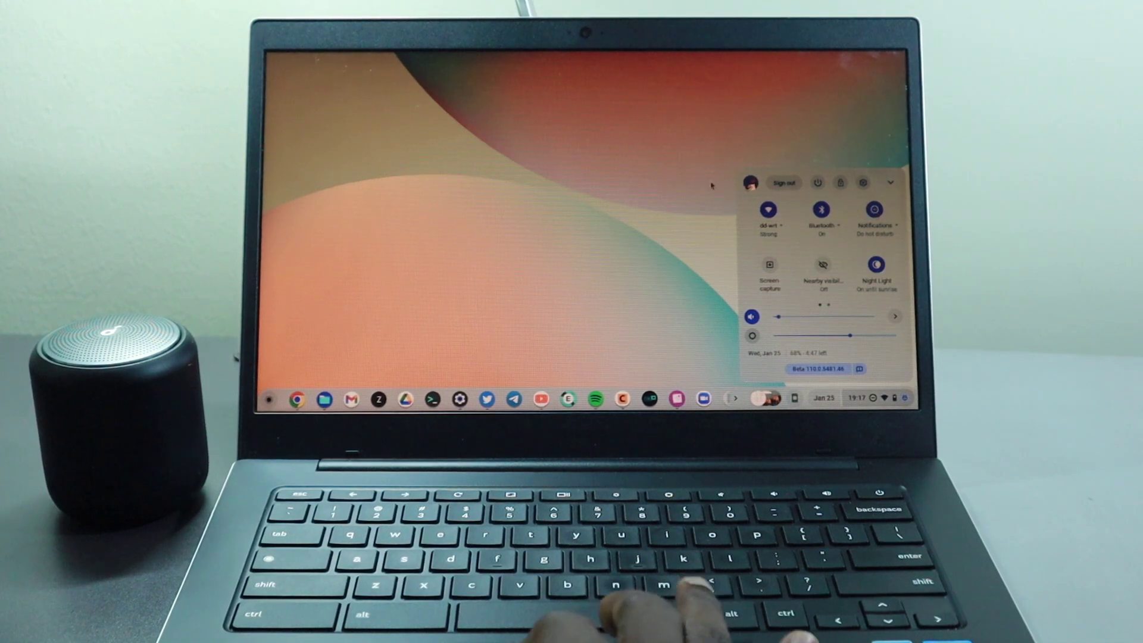
pyautogui.click(612, 191)
# Switch to Spotify and browse the recommended shows and playlists on its home page.
pyautogui.click(595, 399)
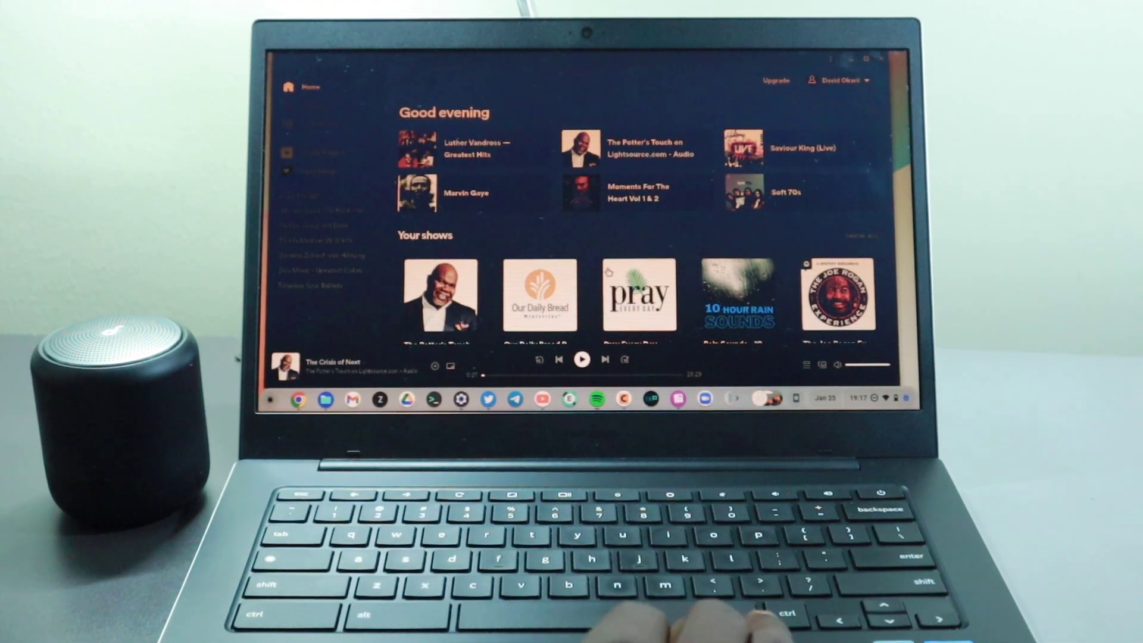
pyautogui.scroll(-10, 609, 271)
pyautogui.scroll(-5, 608, 271)
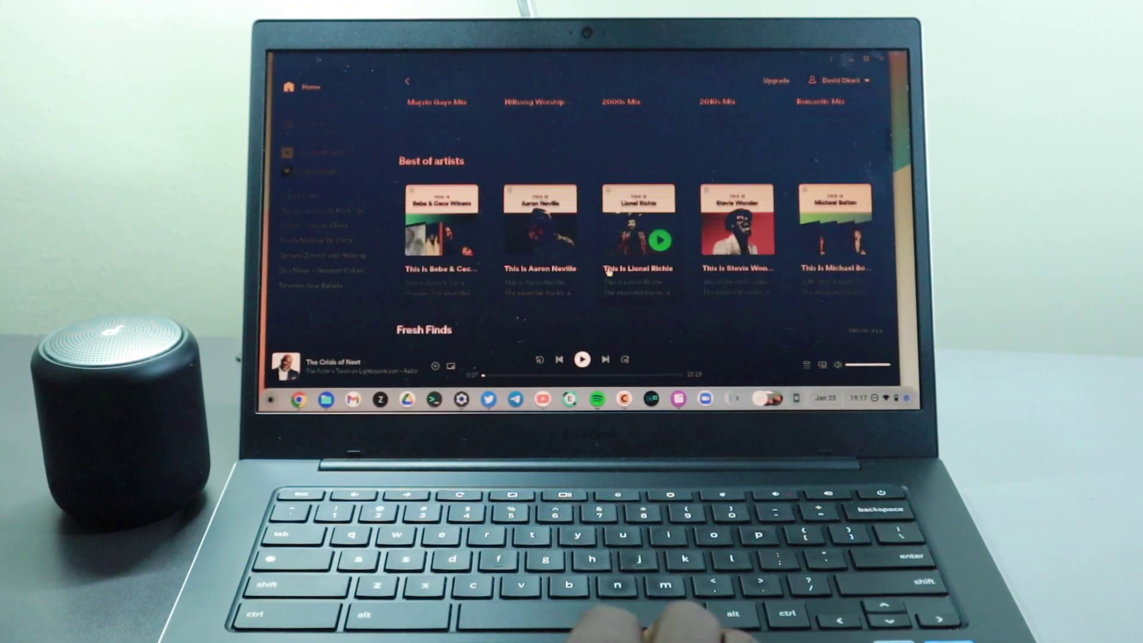
pyautogui.scroll(1, 608, 272)
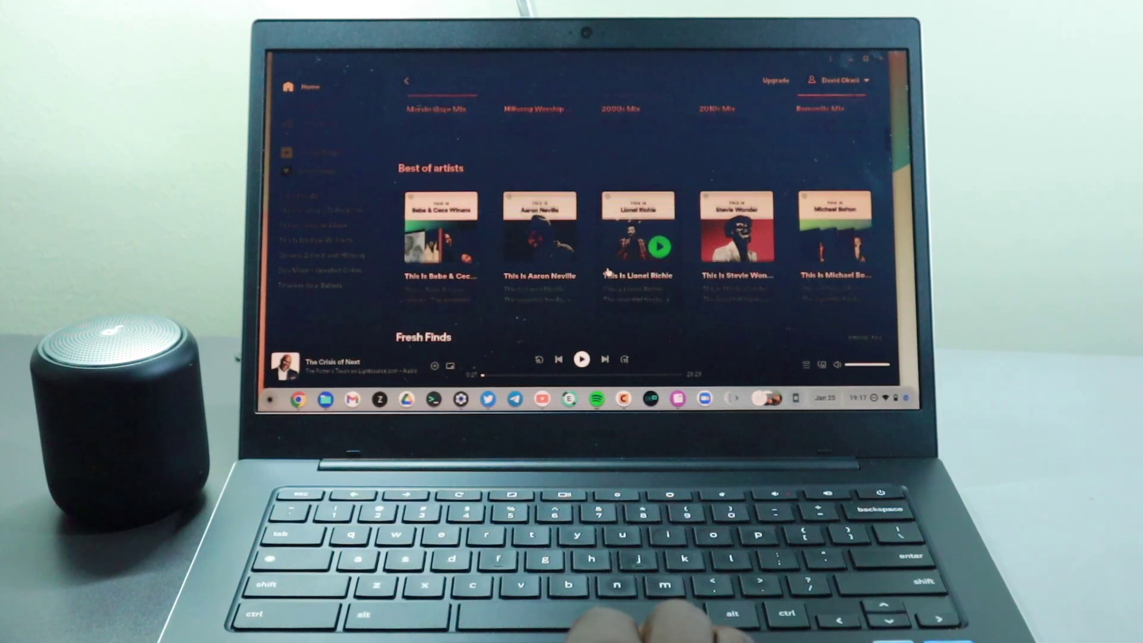
pyautogui.scroll(3, 607, 271)
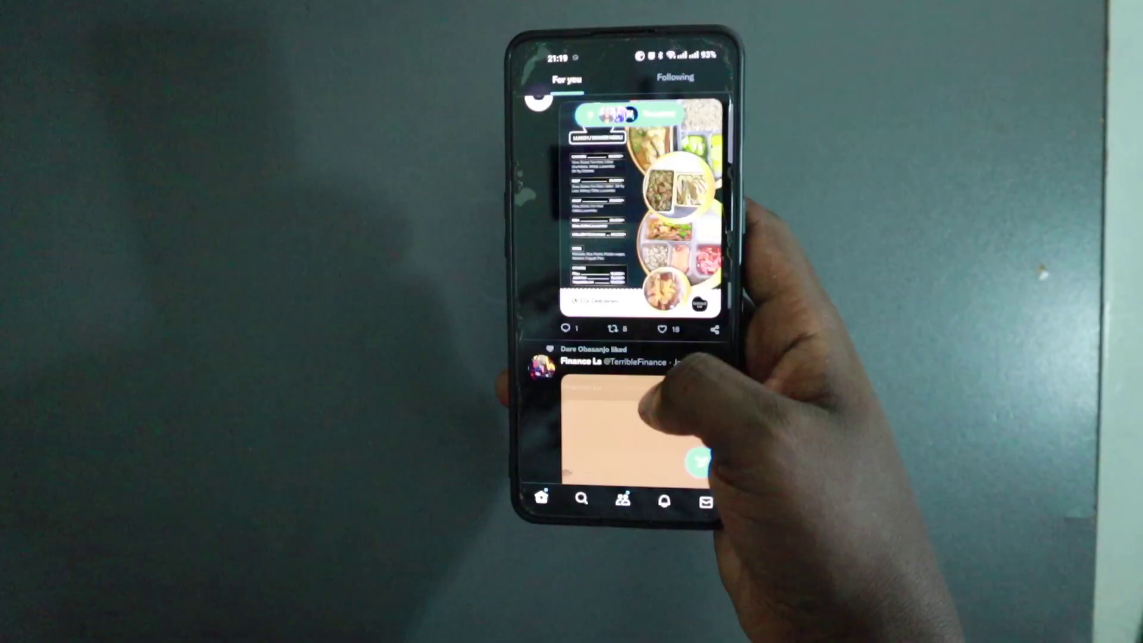
pyautogui.scroll(-15, 640, 298)
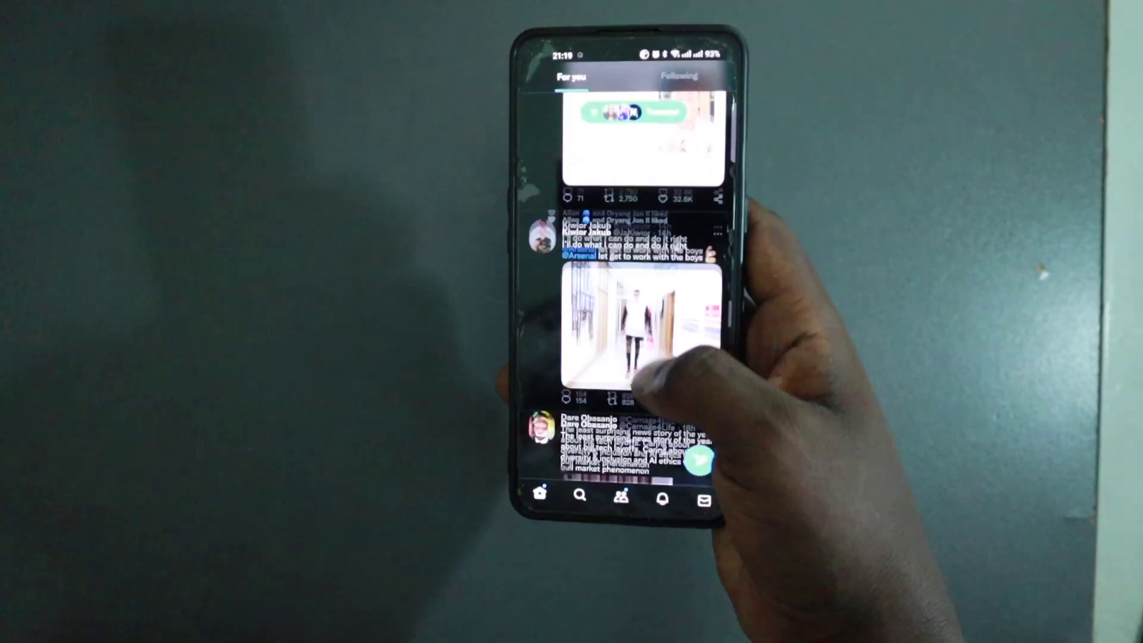
pyautogui.scroll(-3, 640, 298)
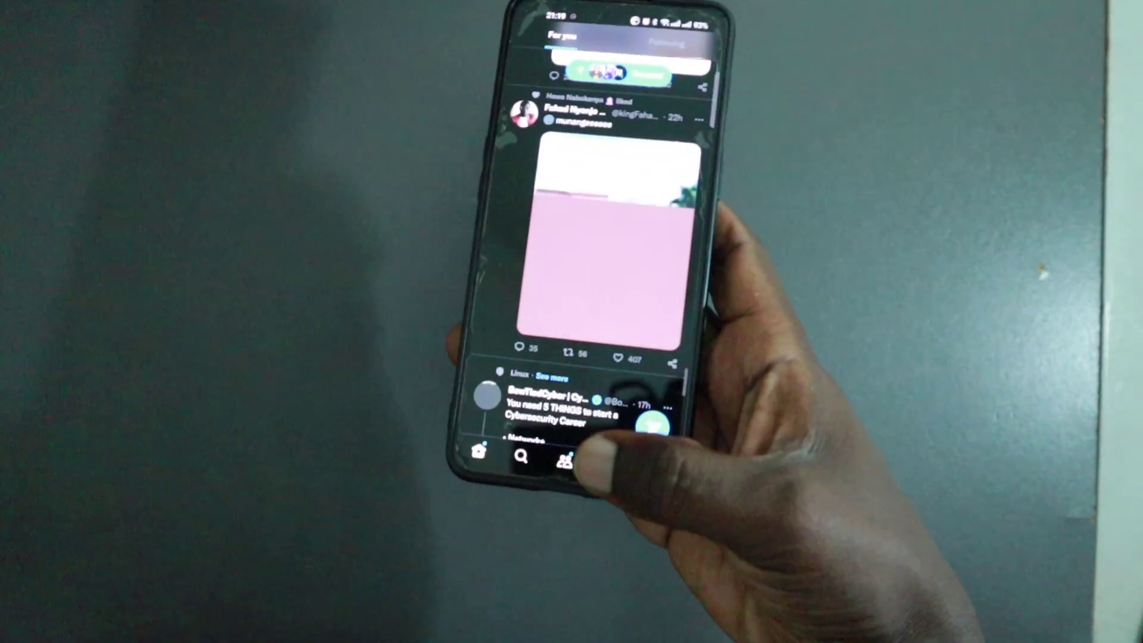
pyautogui.moveTo(619, 509); pyautogui.dragTo(619, 298)
pyautogui.moveTo(619, 447); pyautogui.dragTo(619, 209)
pyautogui.scroll(-15, 640, 297)
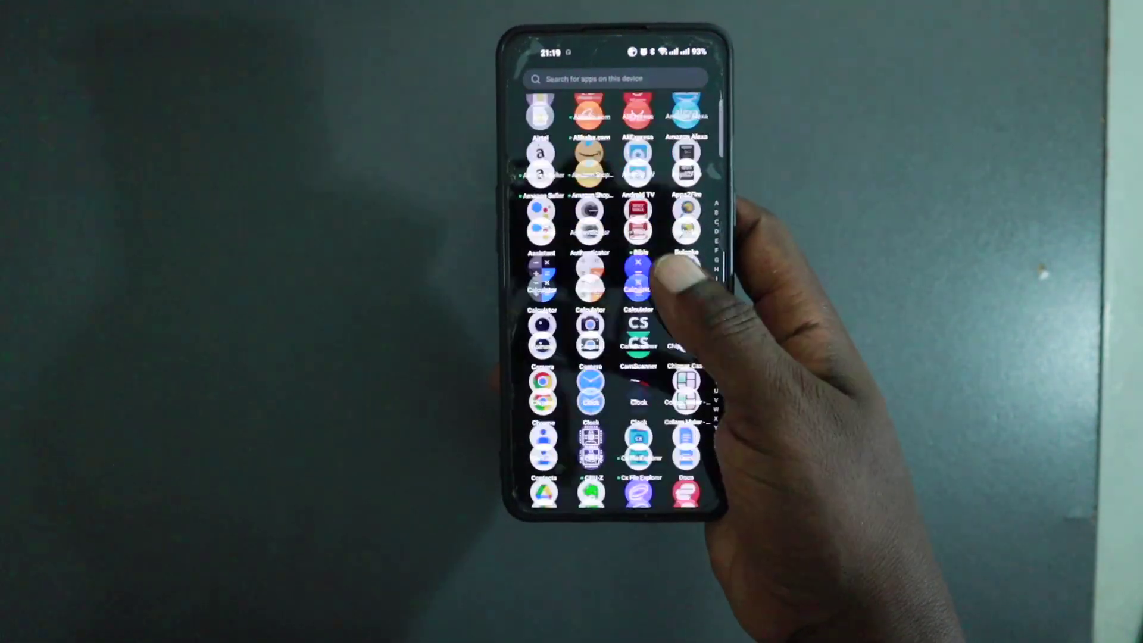
pyautogui.scroll(-5, 637, 334)
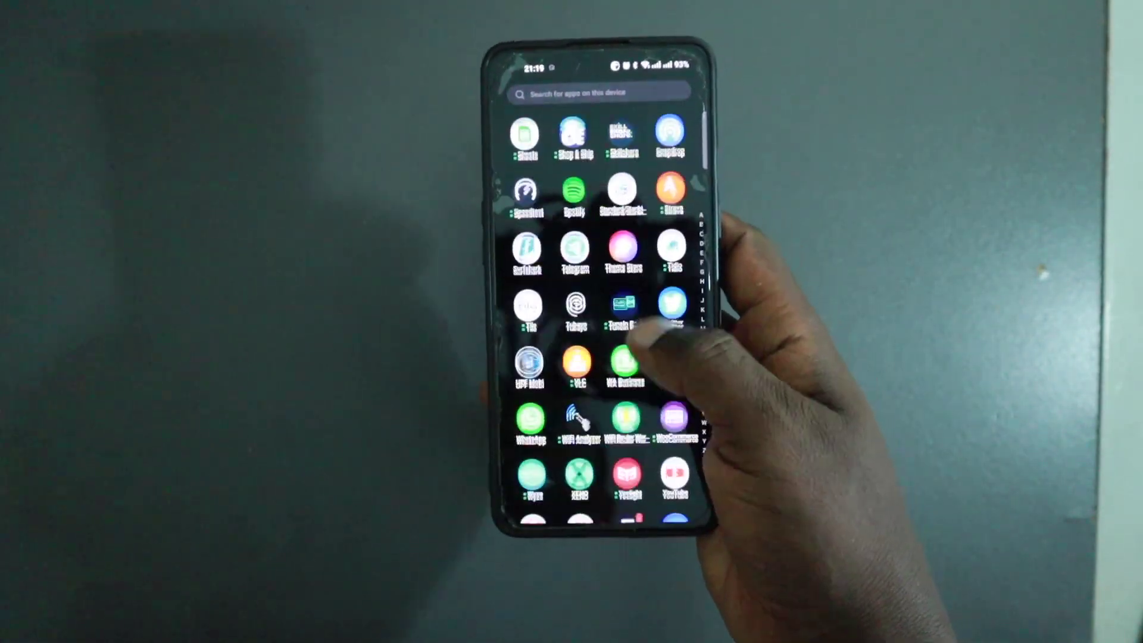
pyautogui.scroll(15, 637, 336)
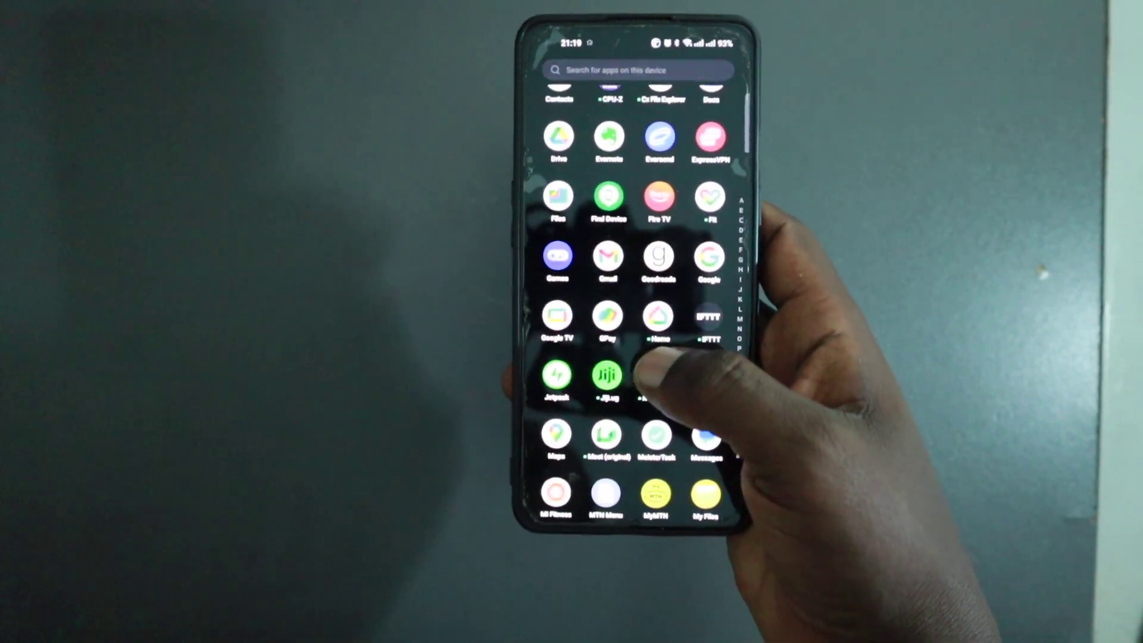
pyautogui.scroll(2, 649, 358)
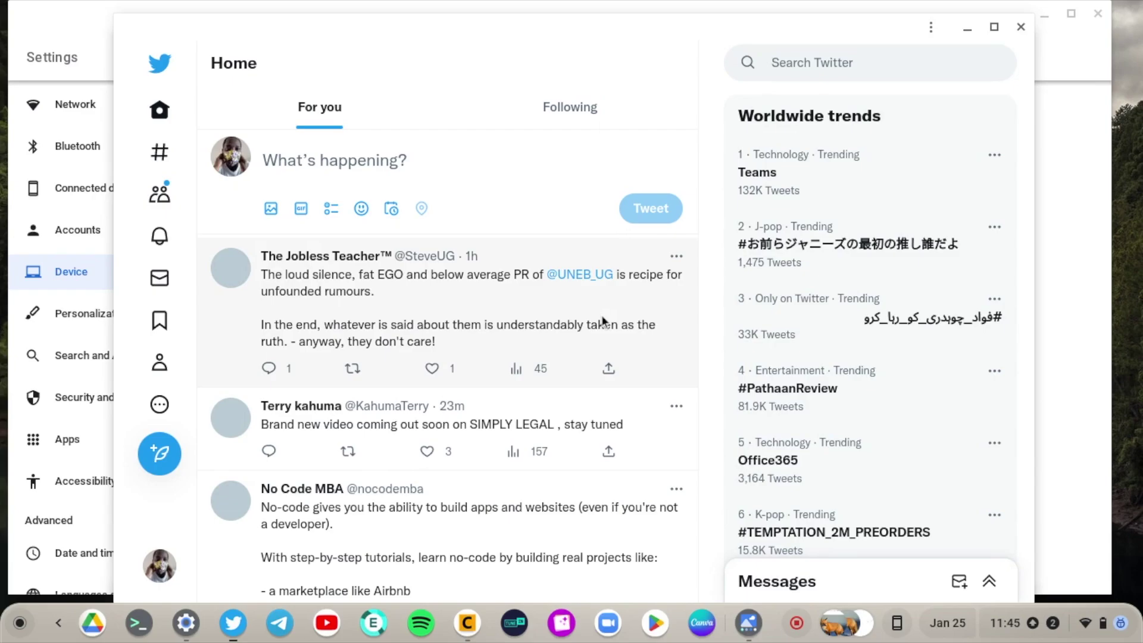
# Browse the For you feed on Twitter and minimize its window to return to the ChromeOS settings categories.
pyautogui.scroll(-5, 602, 321)
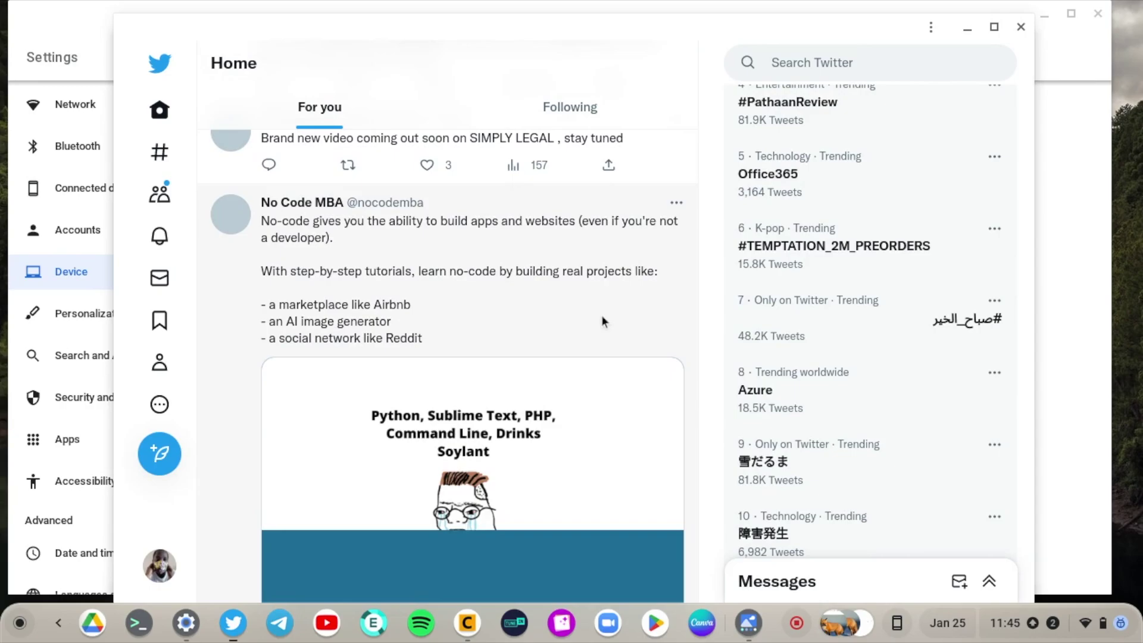
pyautogui.scroll(-15, 602, 322)
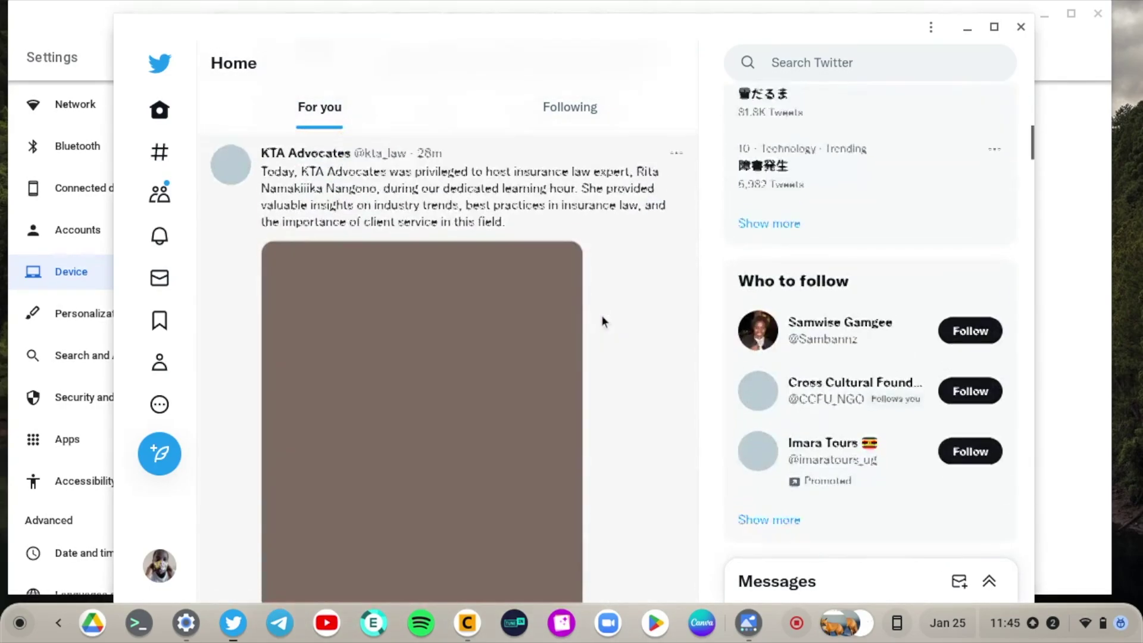
pyautogui.scroll(-20, 601, 319)
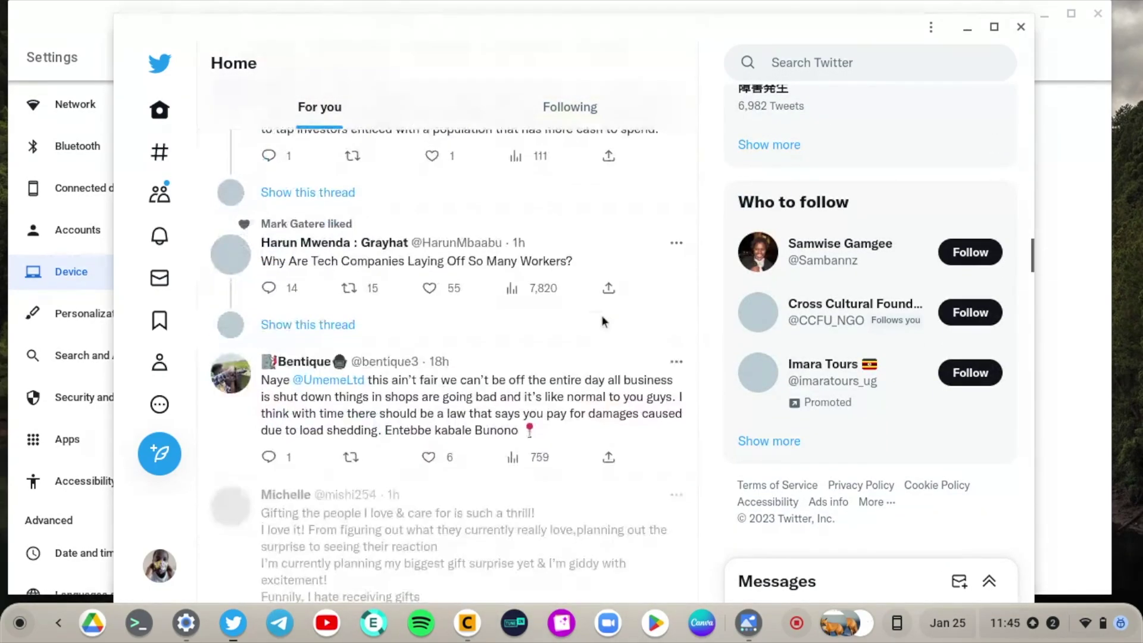
pyautogui.scroll(-20, 602, 321)
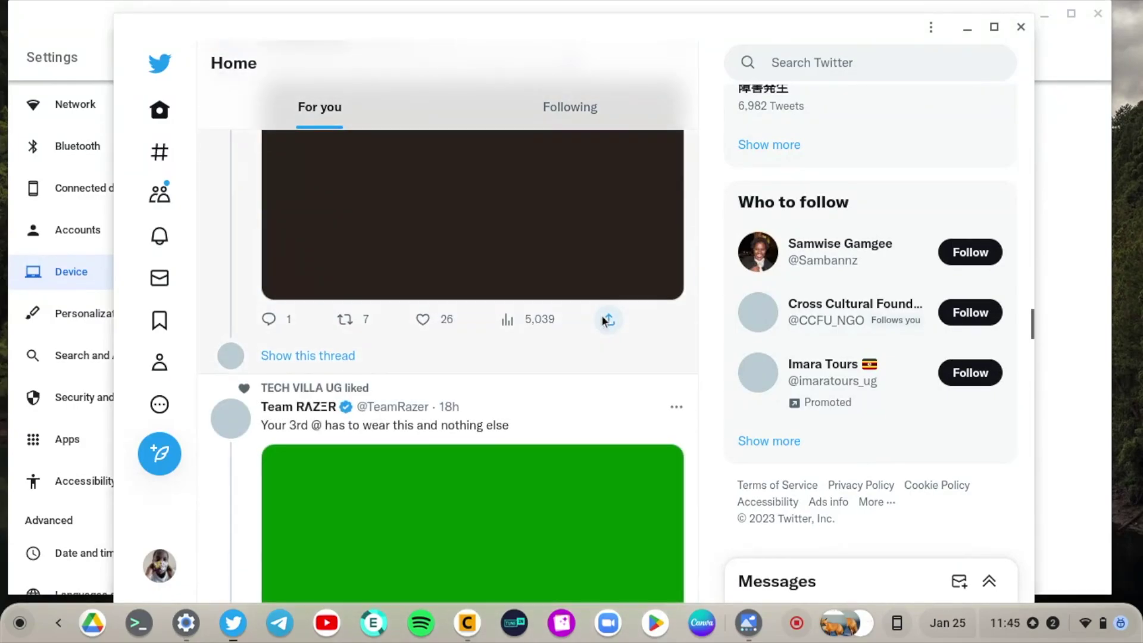
pyautogui.scroll(10, 603, 322)
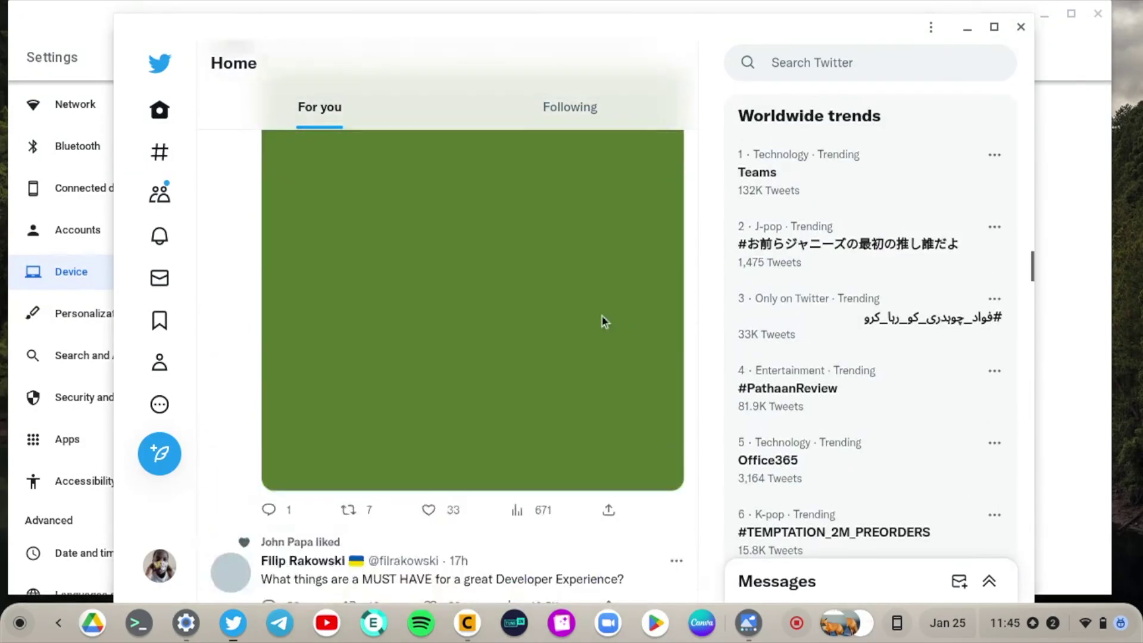
pyautogui.scroll(10, 603, 322)
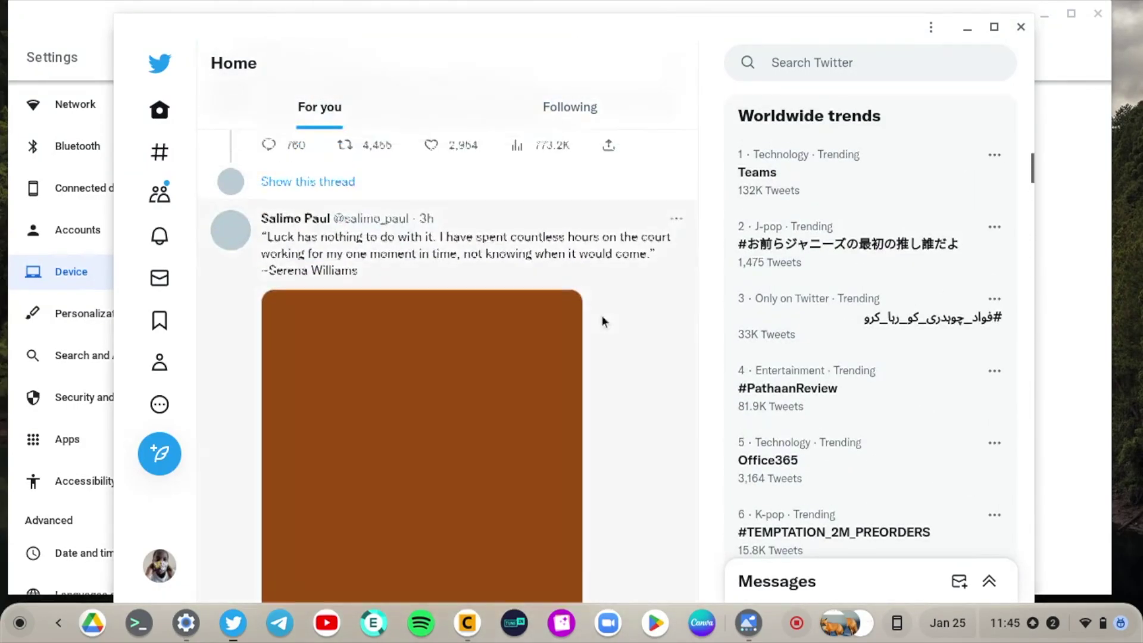
pyautogui.scroll(5, 601, 322)
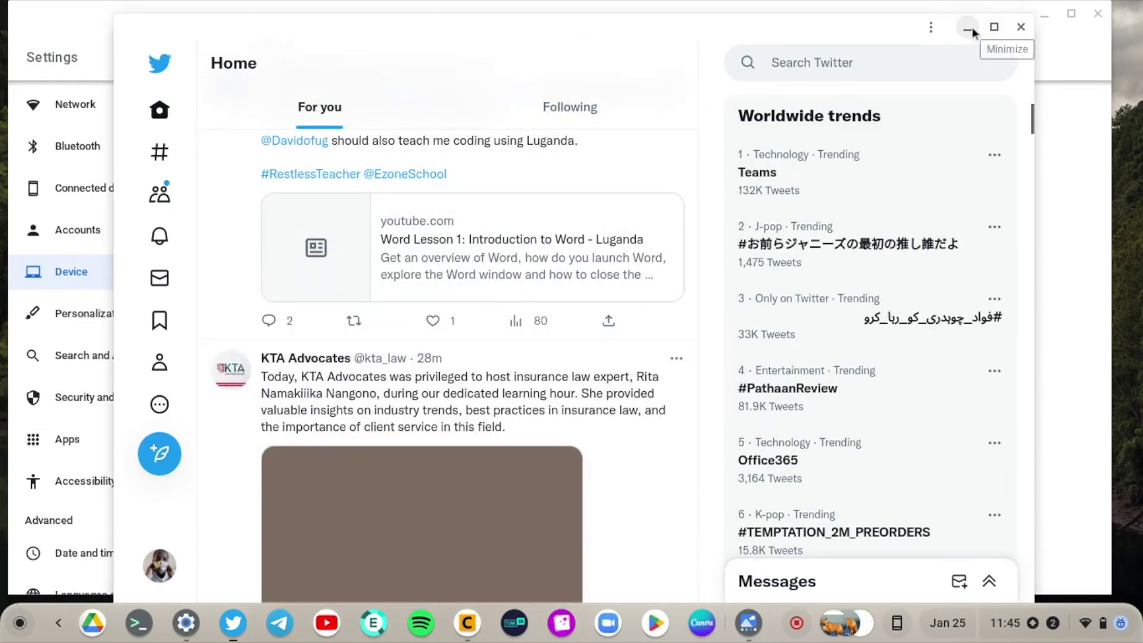
pyautogui.click(969, 28)
pyautogui.scroll(4, 65, 250)
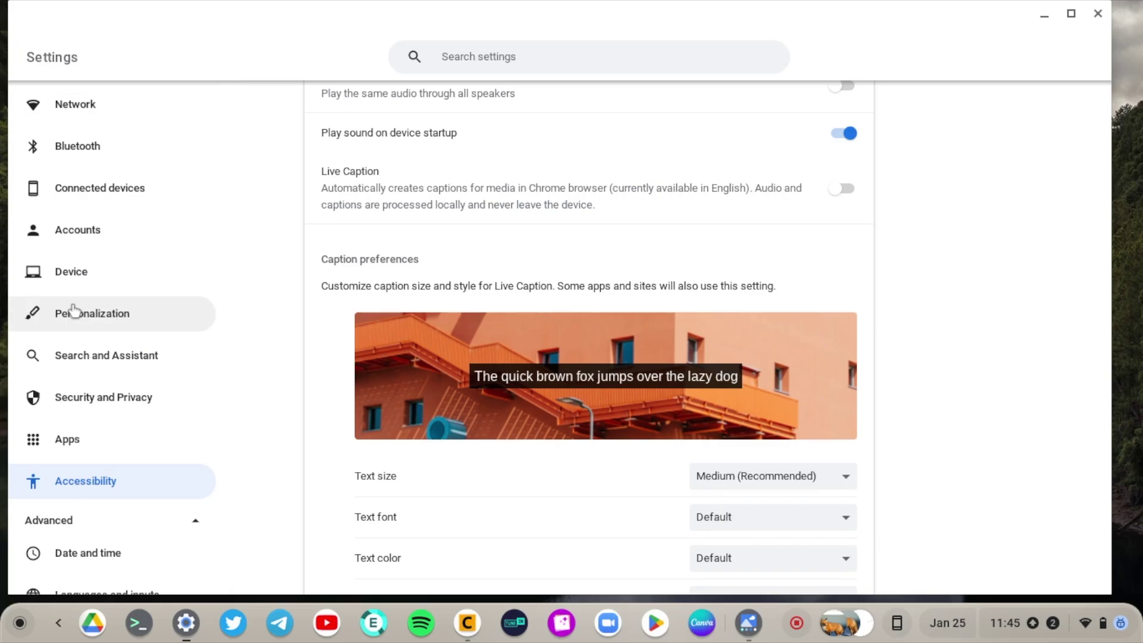
# Remap the keyboard's Search key to Caps Lock in the Device settings.
pyautogui.click(84, 283)
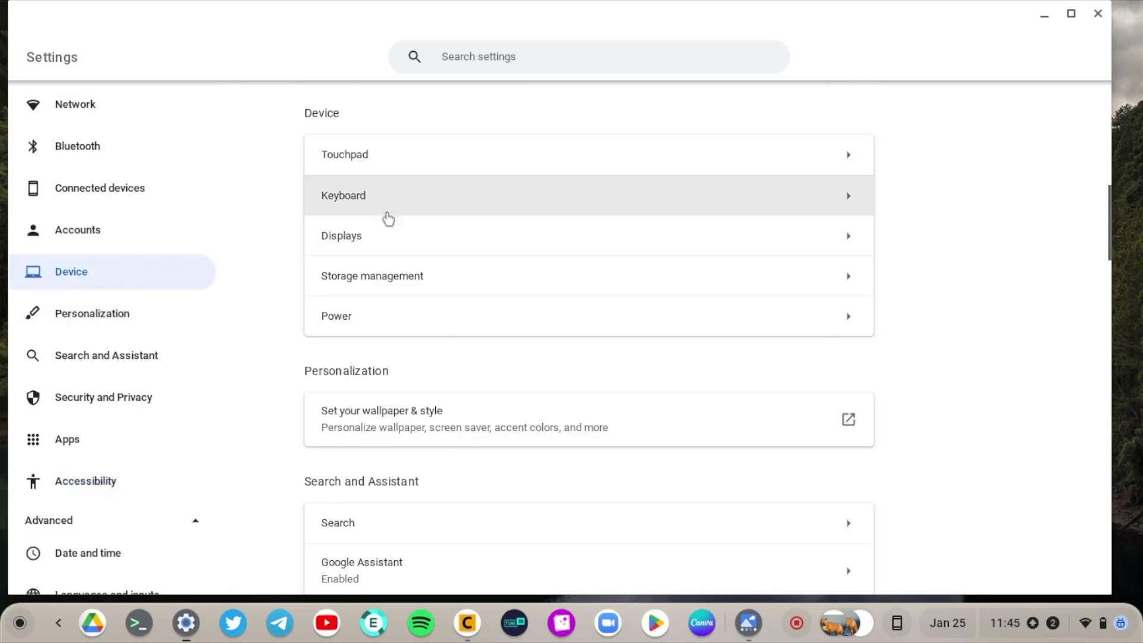
pyautogui.click(468, 174)
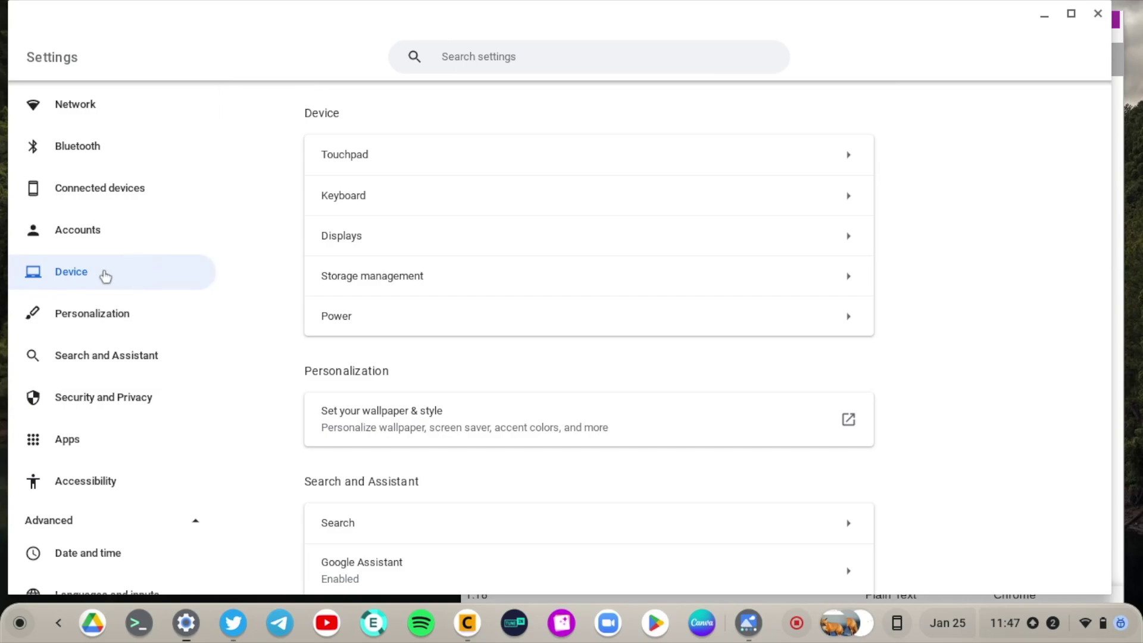
pyautogui.click(494, 199)
pyautogui.click(767, 160)
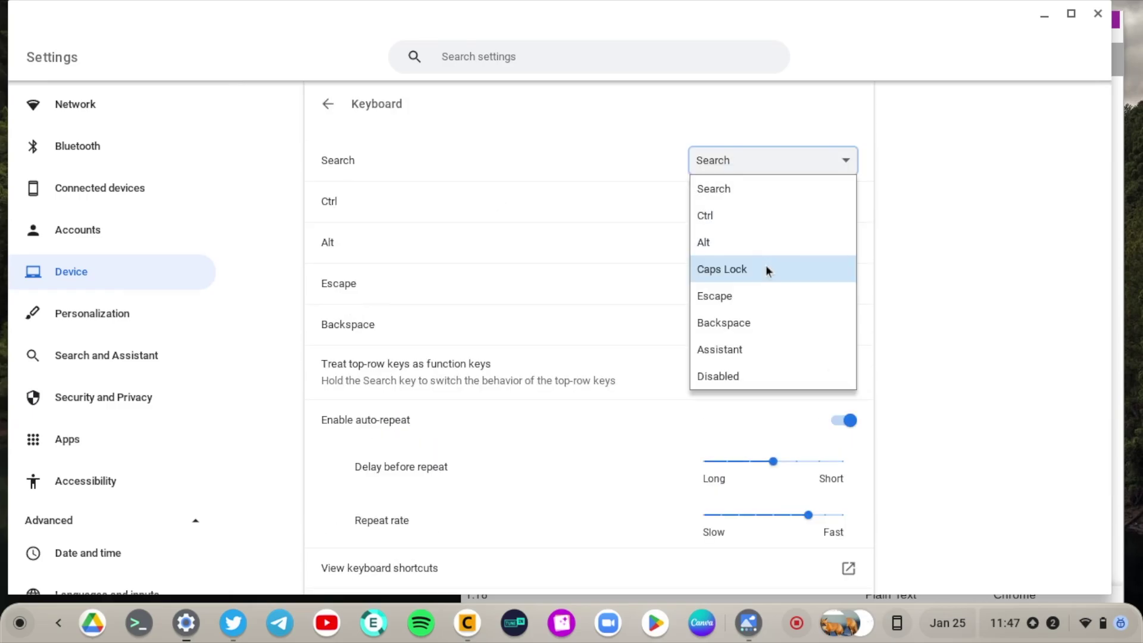
pyautogui.click(766, 269)
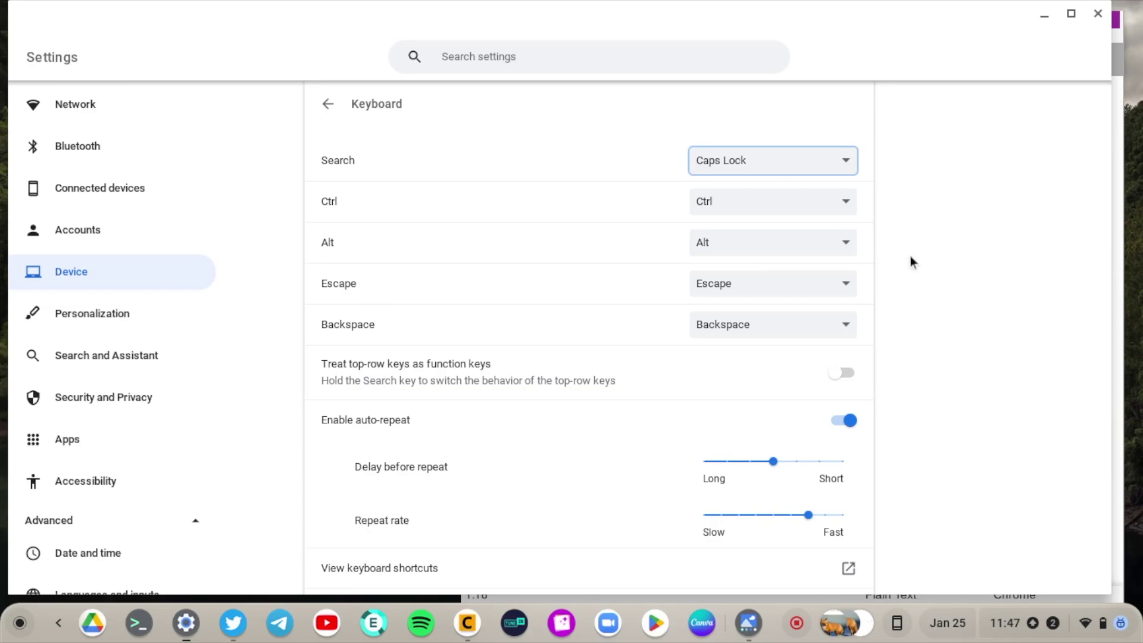
# Switch to the Caret text editor and test Caps Lock by entering "JGJHGJGJhkhkkhkkhk" on line 3, below a blank line.
pyautogui.click(1048, 16)
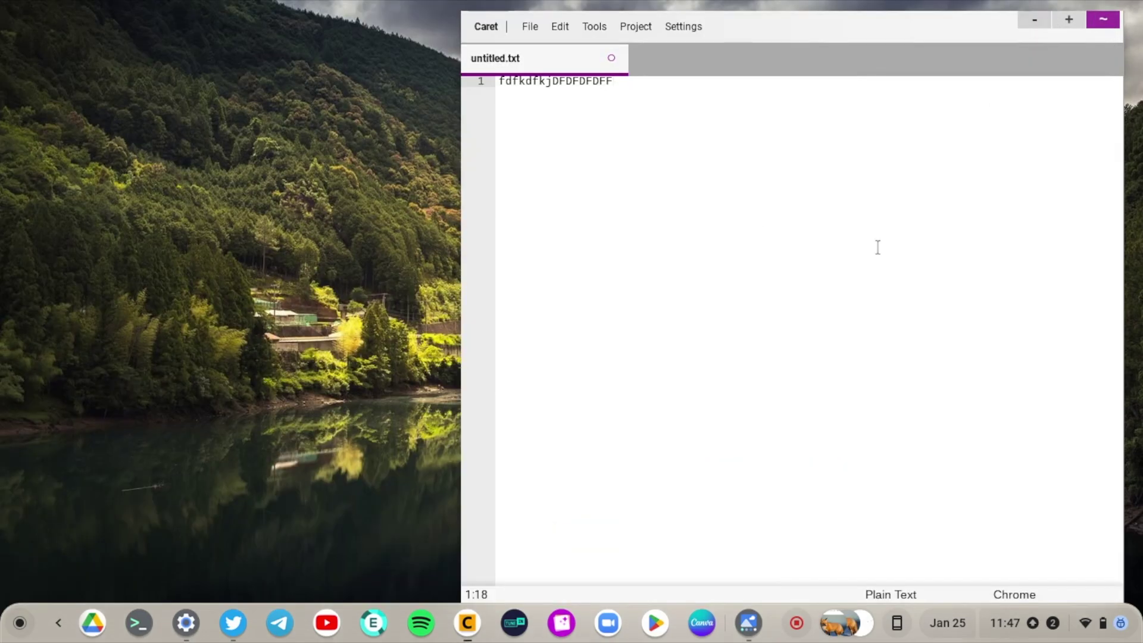
pyautogui.press('Return')
pyautogui.press('Return')
pyautogui.write('J')
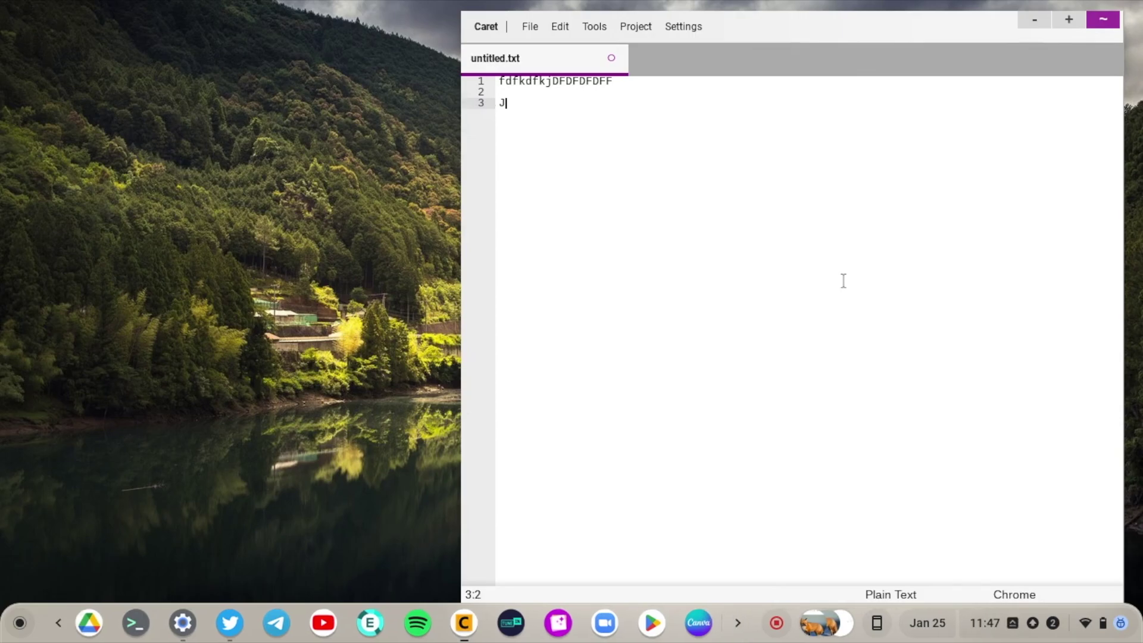
pyautogui.write('GJHGJGJhk')
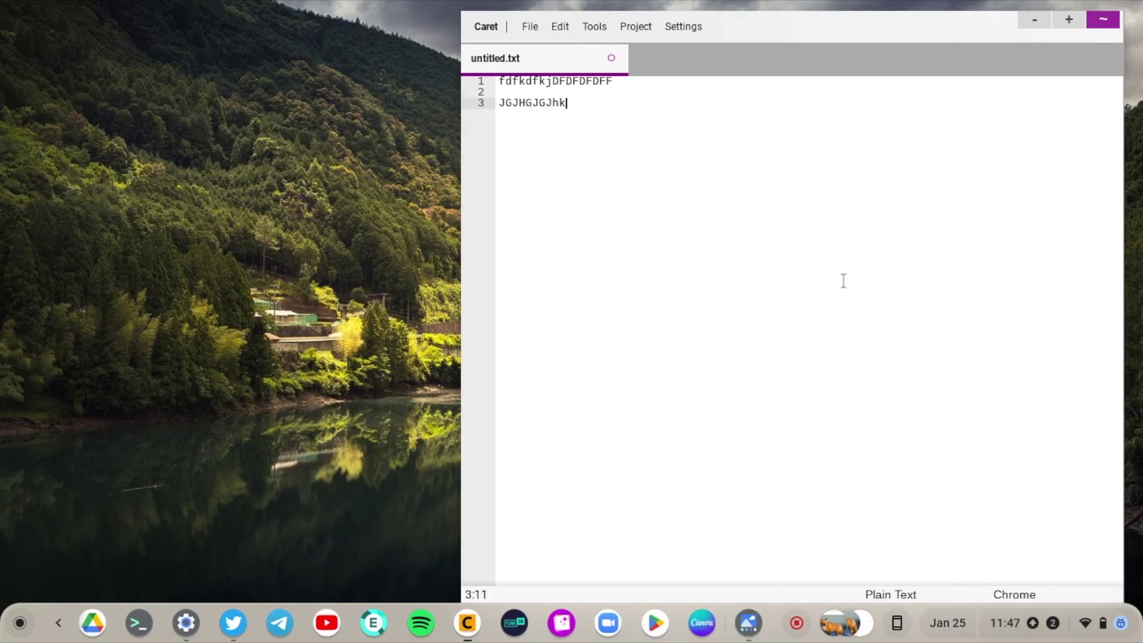
pyautogui.write('hkkhkkhk')
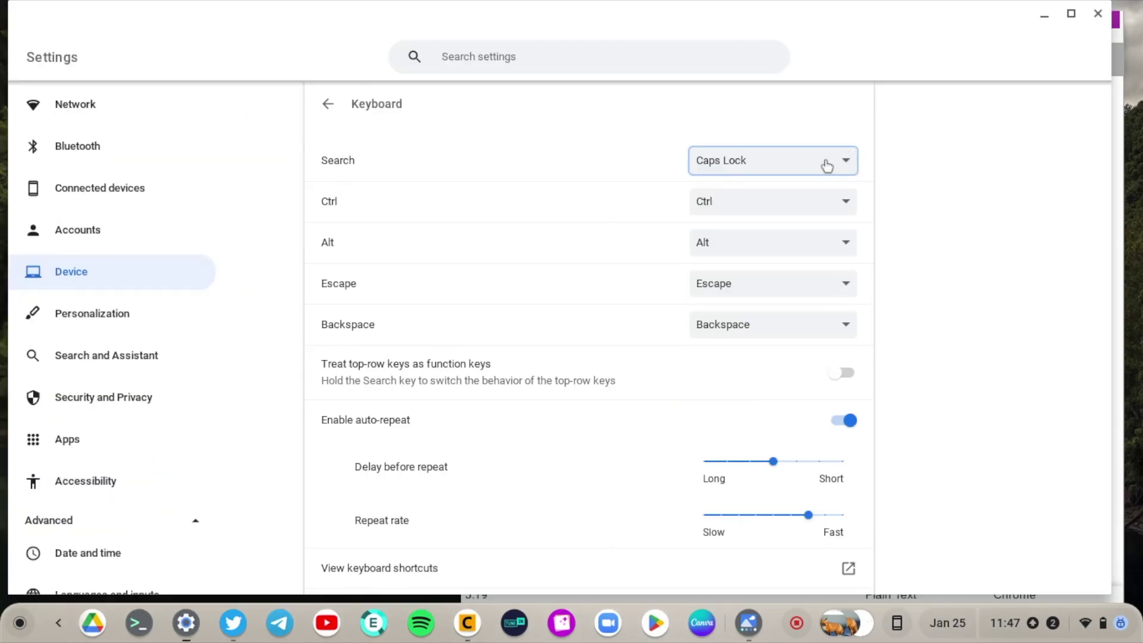
# Restore the Search key's mapping to Search, and minimize the settings and Caret windows to show the desktop.
pyautogui.click(827, 165)
pyautogui.click(805, 184)
pyautogui.click(999, 228)
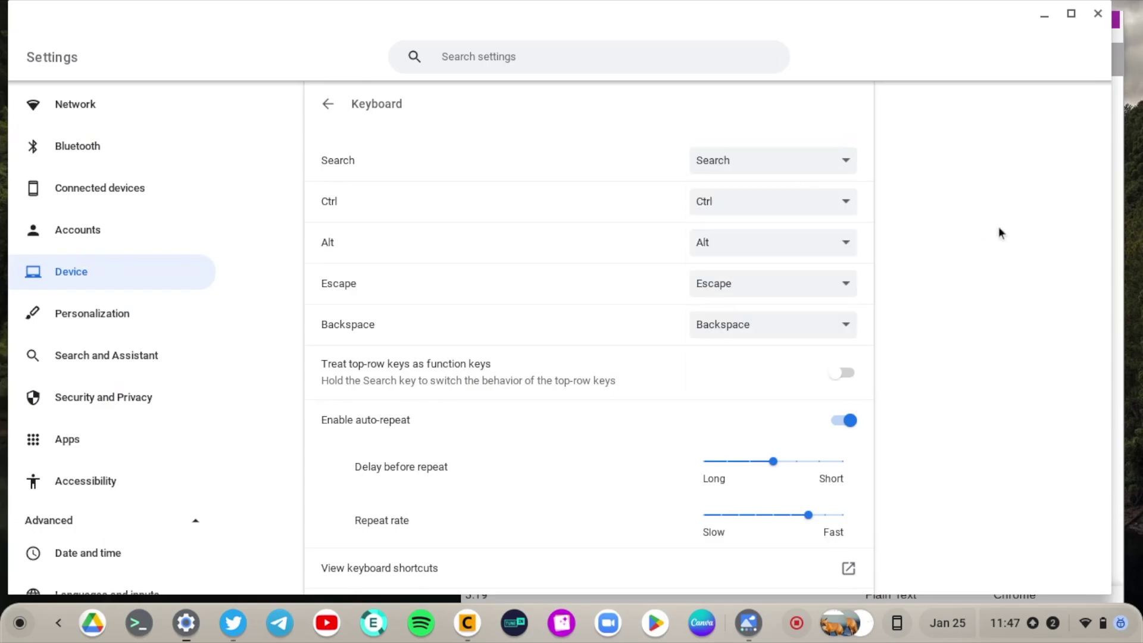
pyautogui.click(1045, 15)
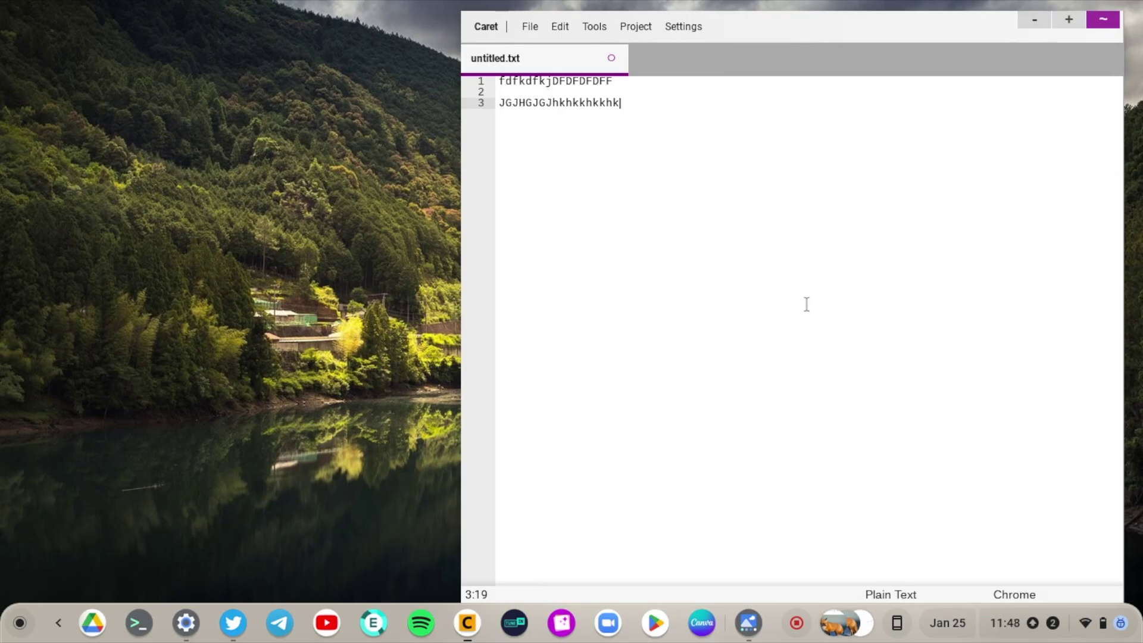
pyautogui.click(1036, 19)
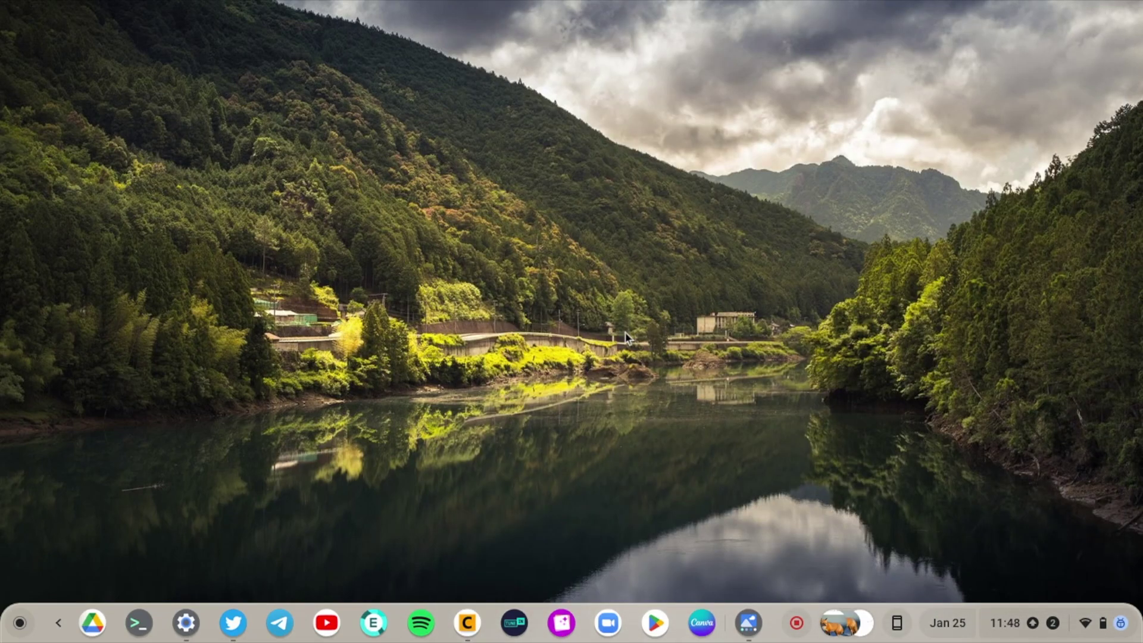